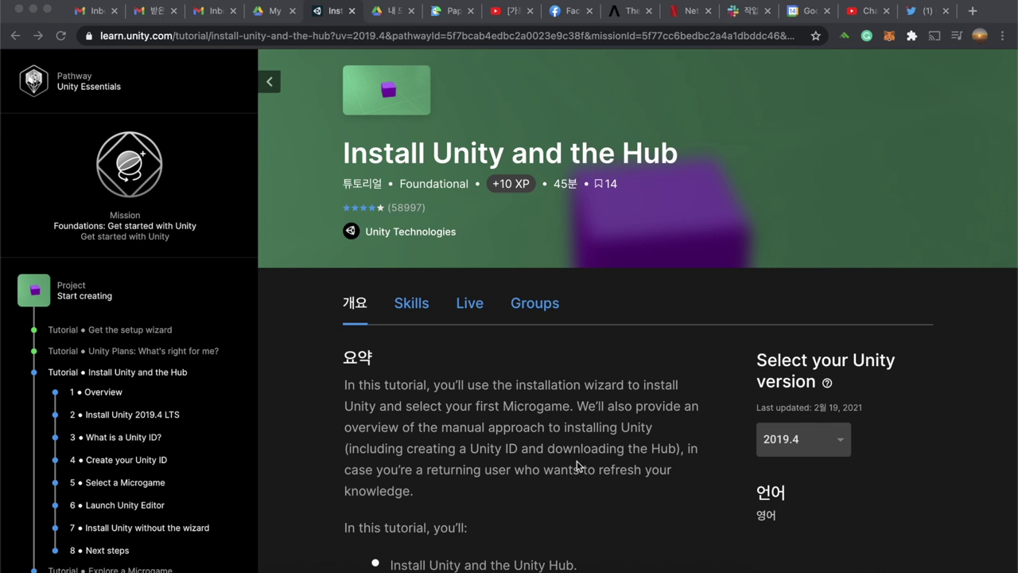
- Scroll down to the tutorial's 1. Overview section and mark it as complete
scroll(577, 465, "down", 5)
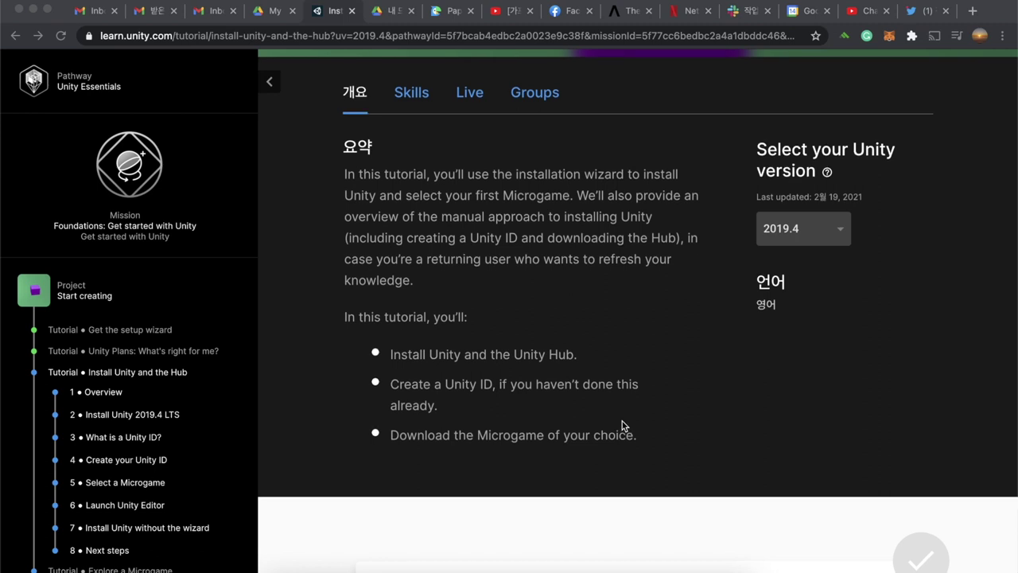
scroll(623, 420, "down", 2)
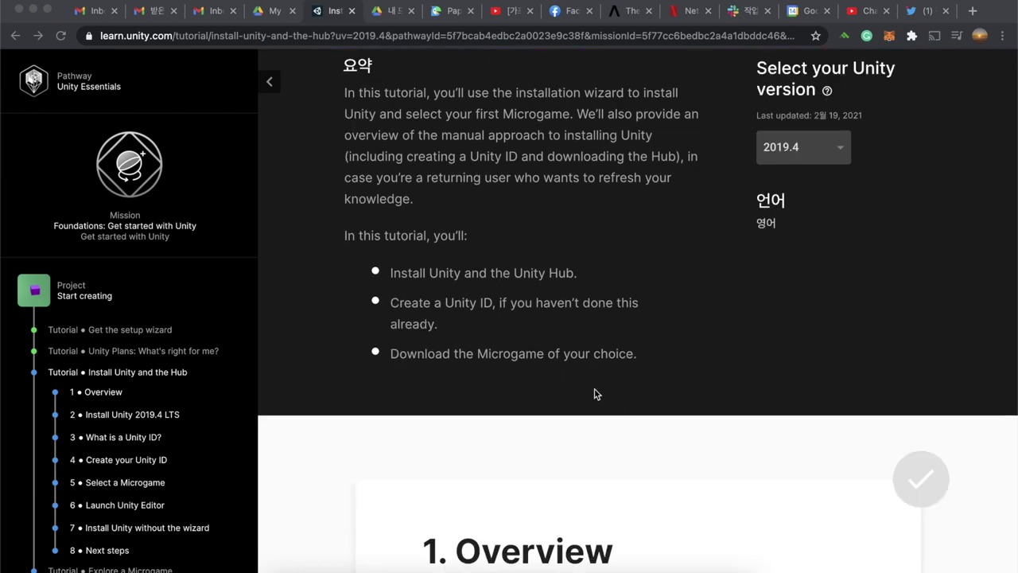
scroll(594, 390, "down", 4)
scroll(594, 388, "down", 3)
scroll(594, 388, "down", 1)
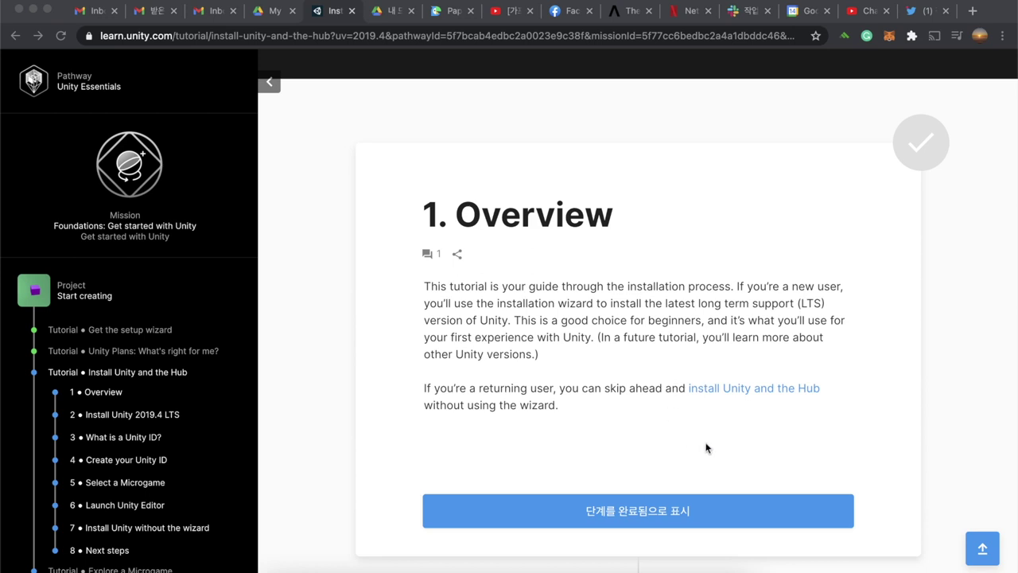
scroll(698, 446, "down", 1)
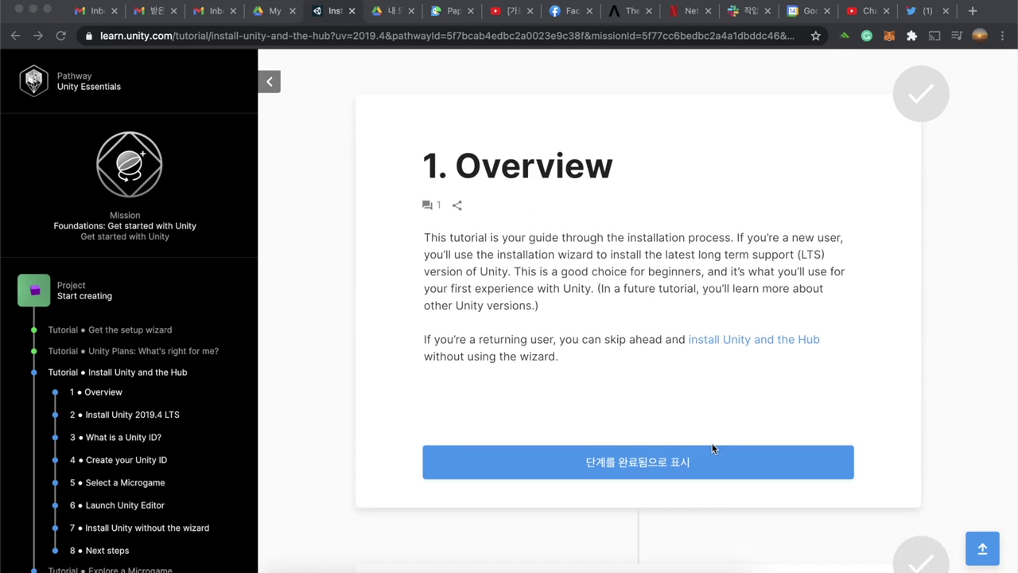
left_click(615, 462)
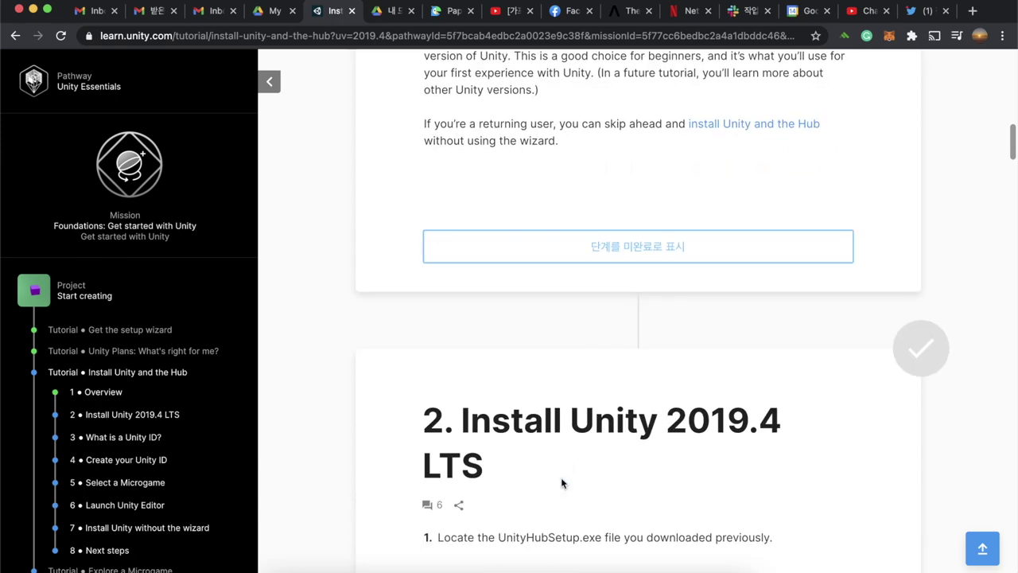
- Read step 2's install instructions and bring up the Finder folder holding UnityHubSetup.dmg
scroll(619, 207, "down", 1)
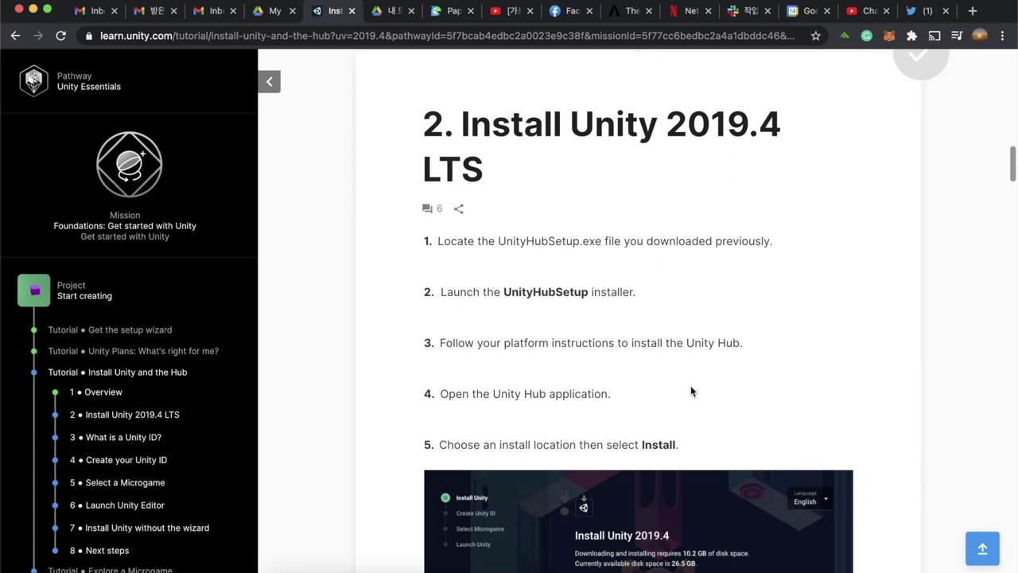
scroll(691, 391, "down", 1)
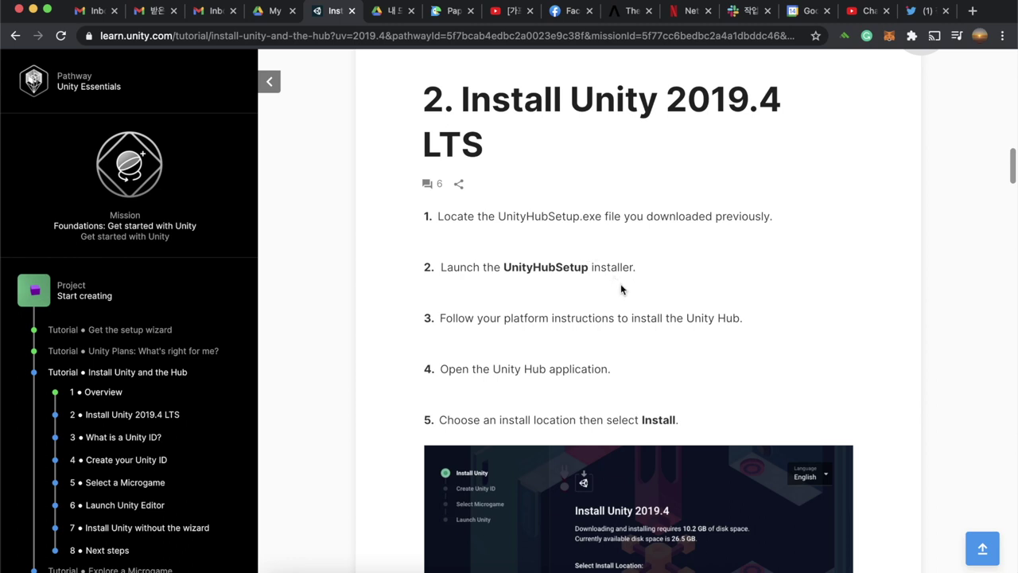
scroll(620, 287, "down", 3)
scroll(620, 290, "down", 1)
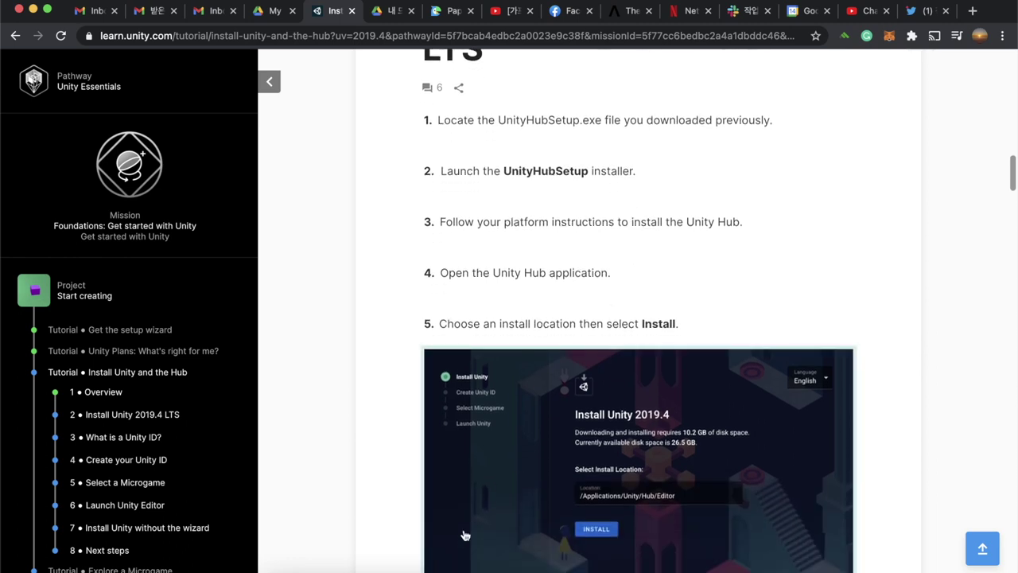
left_click(275, 569)
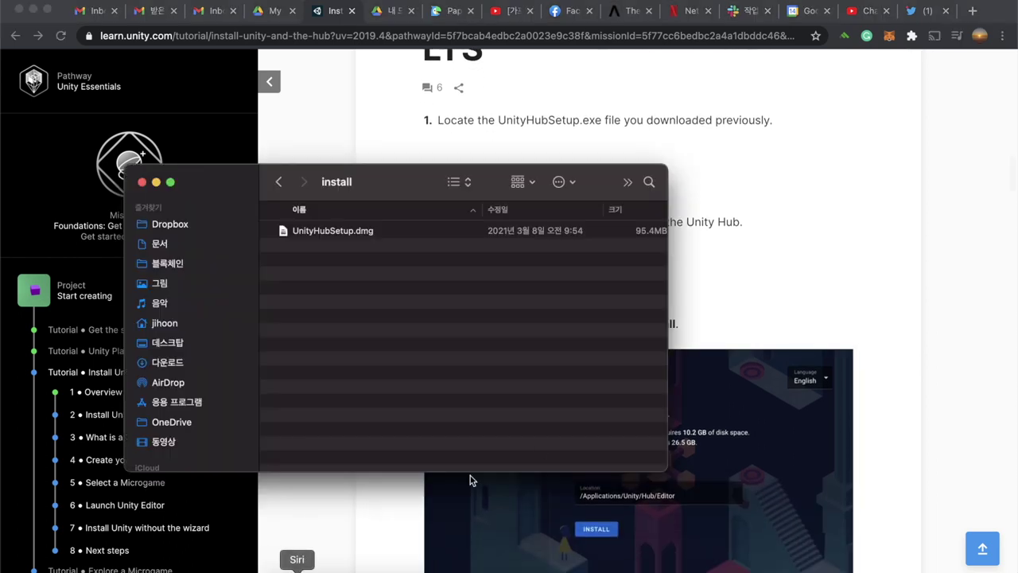
- Install Unity Hub from UnityHubSetup.dmg into Applications after agreeing to the terms
double_click(338, 231)
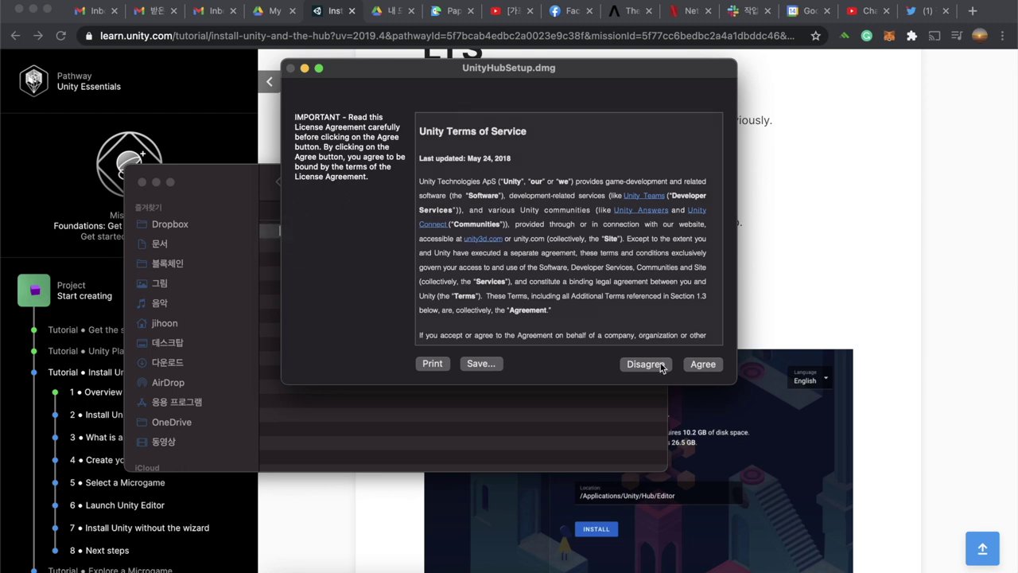
left_click(702, 367)
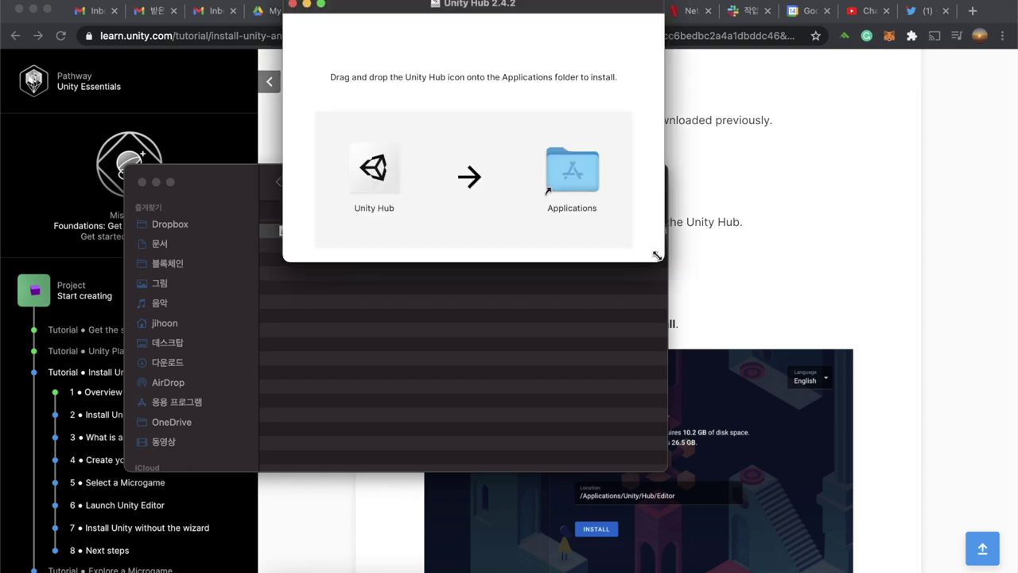
left_click_drag(382, 180, 561, 169)
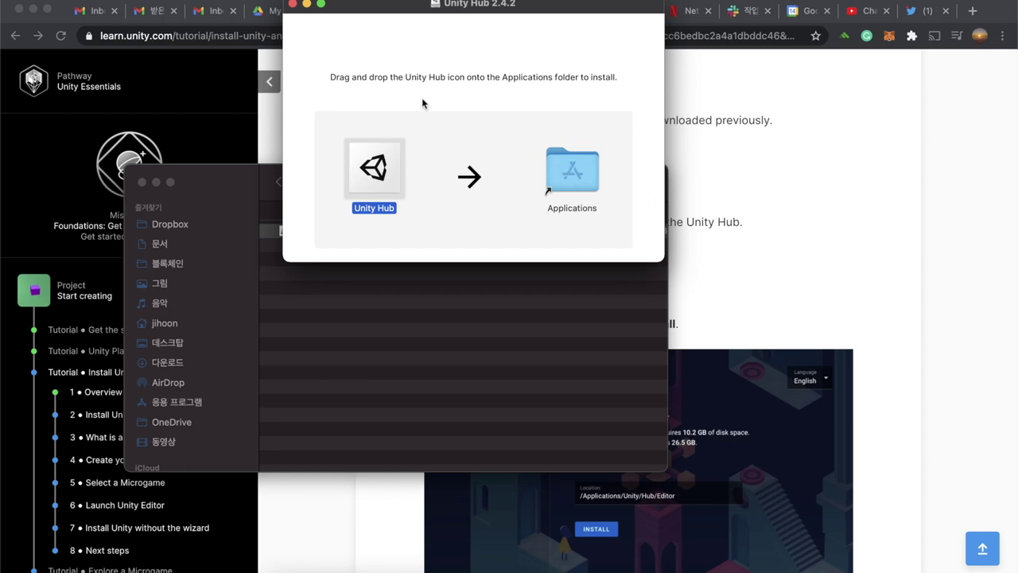
left_click(292, 4)
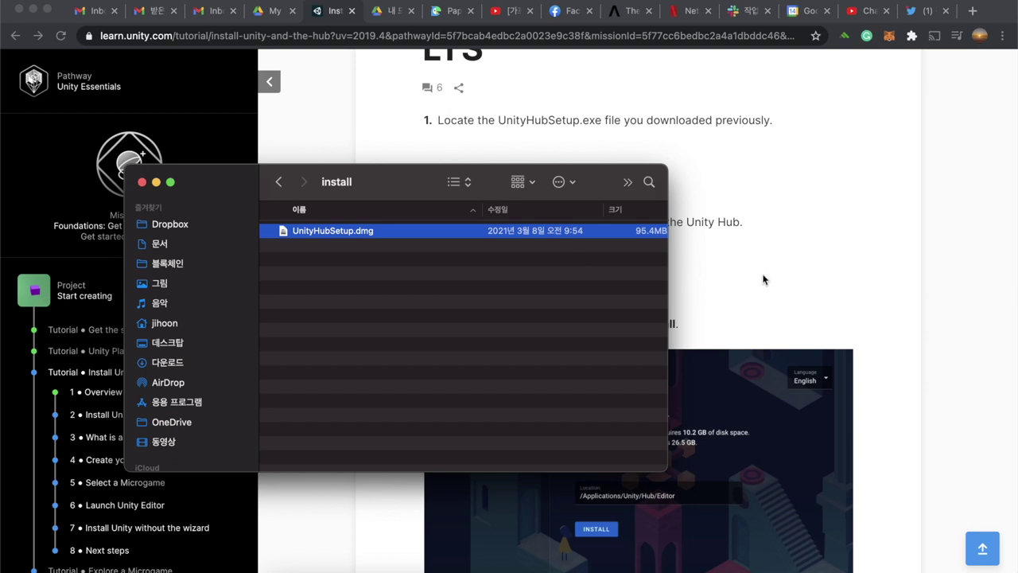
- Confirm Unity Hub is listed in Applications, then return to the tutorial in Chrome
left_click(172, 402)
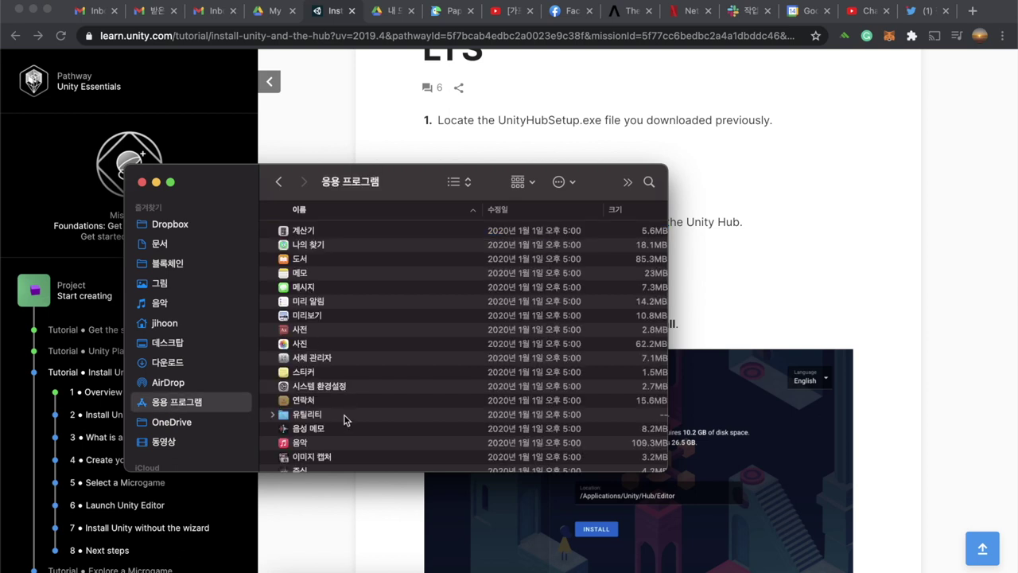
scroll(343, 419, "down", 5)
scroll(345, 419, "down", 5)
scroll(344, 419, "down", 3)
scroll(344, 419, "down", 4)
scroll(344, 419, "down", 5)
scroll(329, 404, "down", 3)
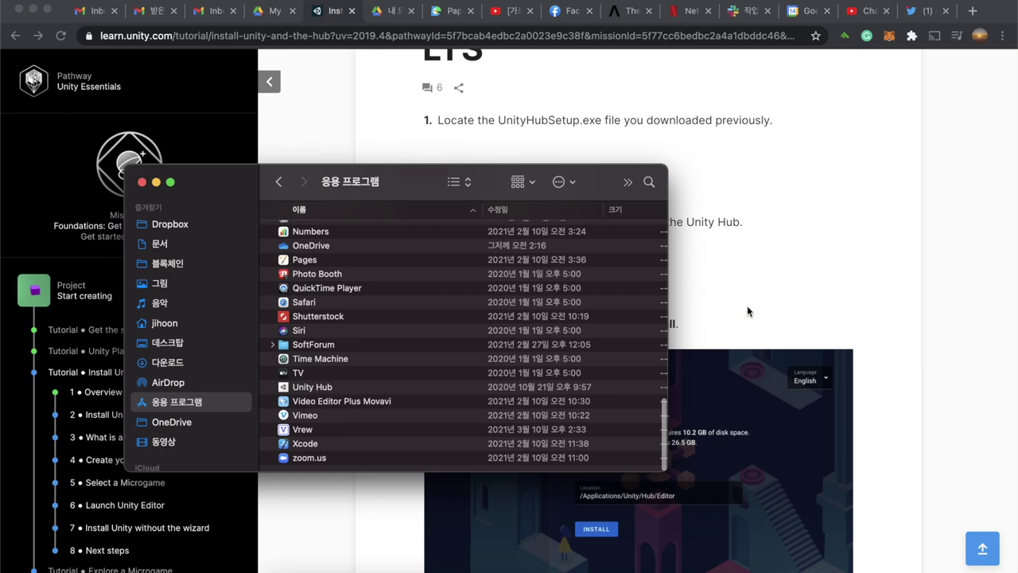
left_click(831, 267)
scroll(712, 271, "down", 2)
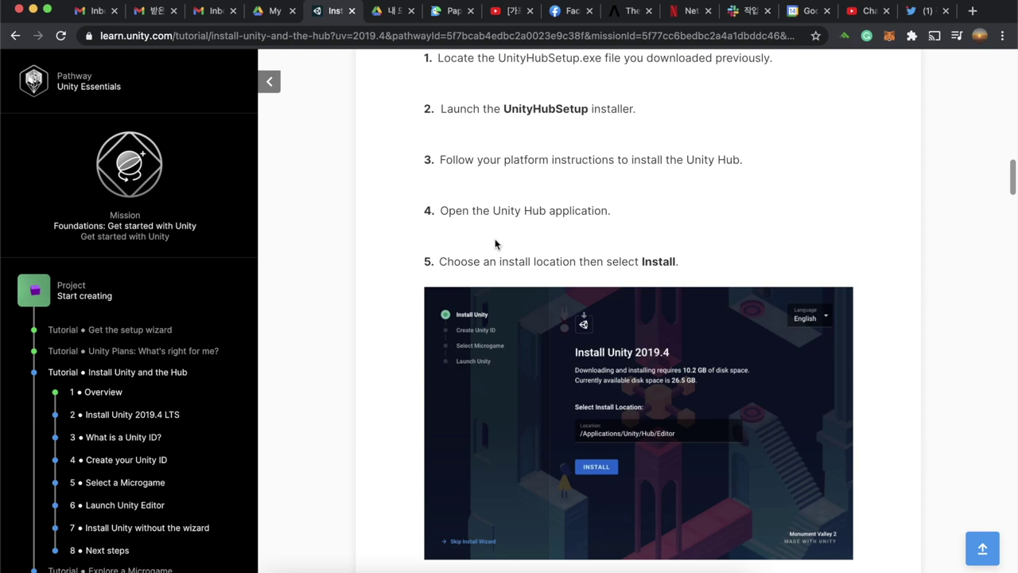
- Mark step 2, Install Unity 2019.4 LTS, as complete
scroll(495, 244, "down", 2)
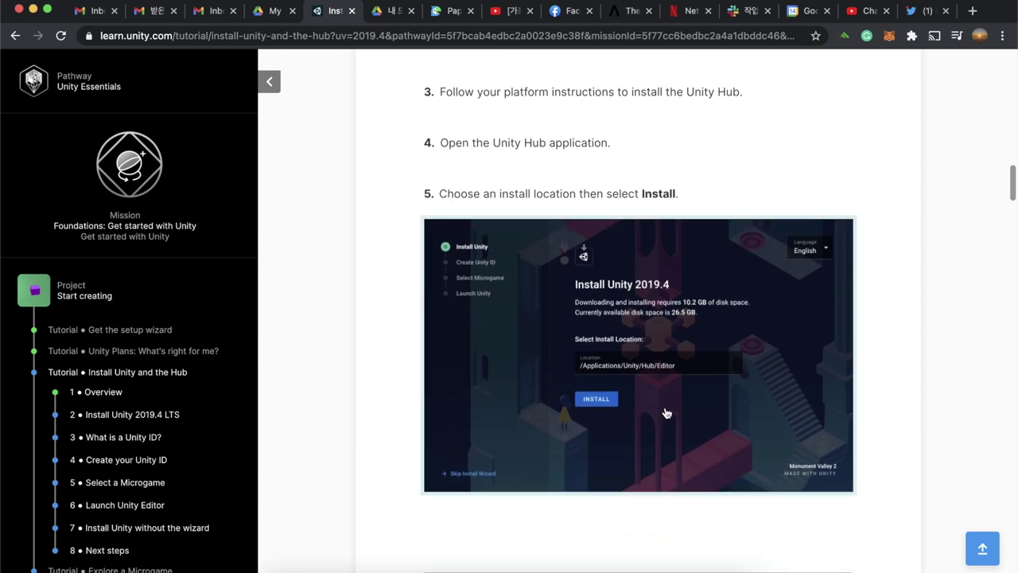
scroll(672, 485, "down", 1)
scroll(668, 461, "down", 4)
left_click(651, 373)
- Read through section 3 and mark 'What is a Unity ID?' as complete
scroll(674, 423, "down", 1)
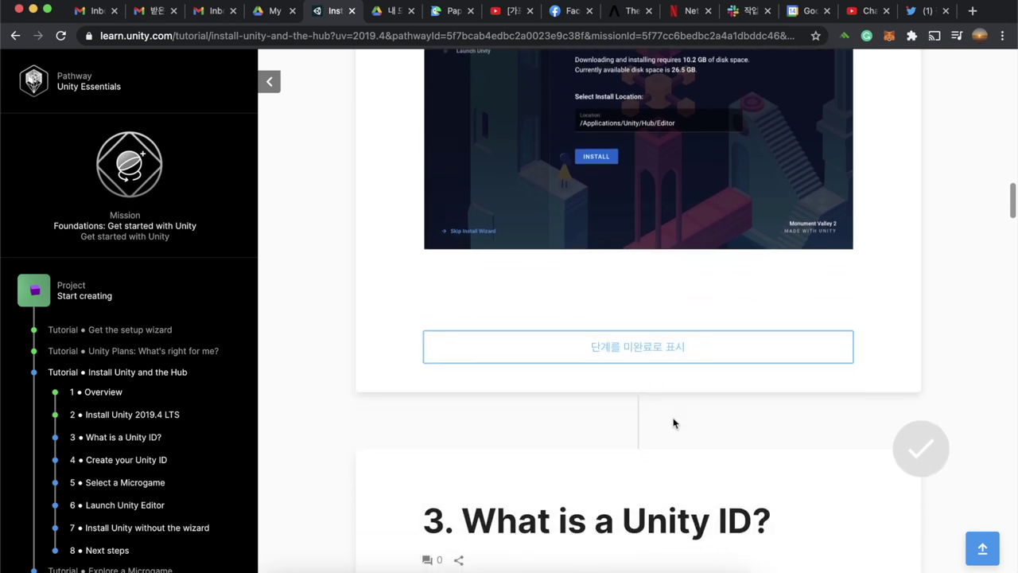
scroll(673, 423, "down", 5)
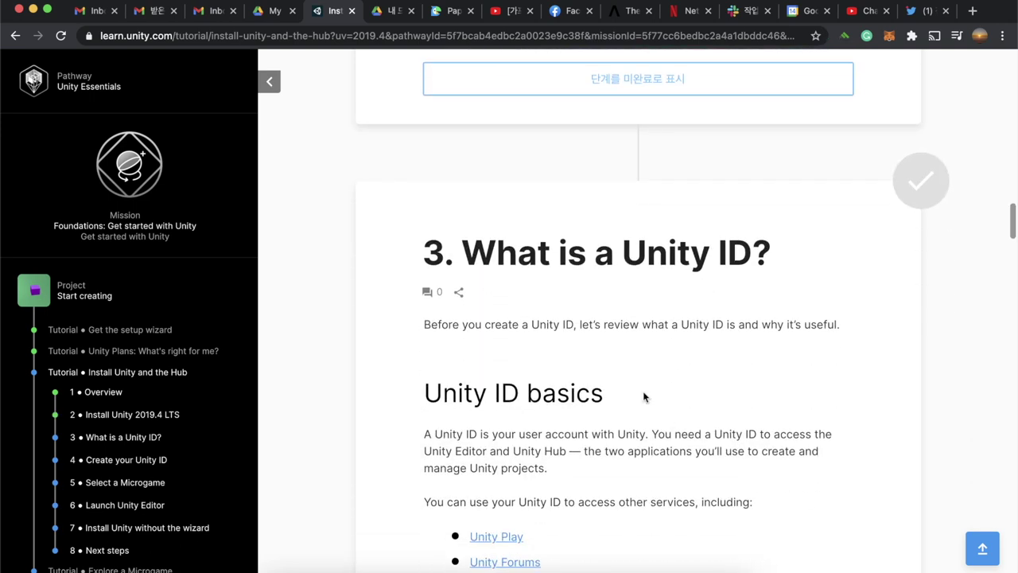
scroll(645, 395, "down", 1)
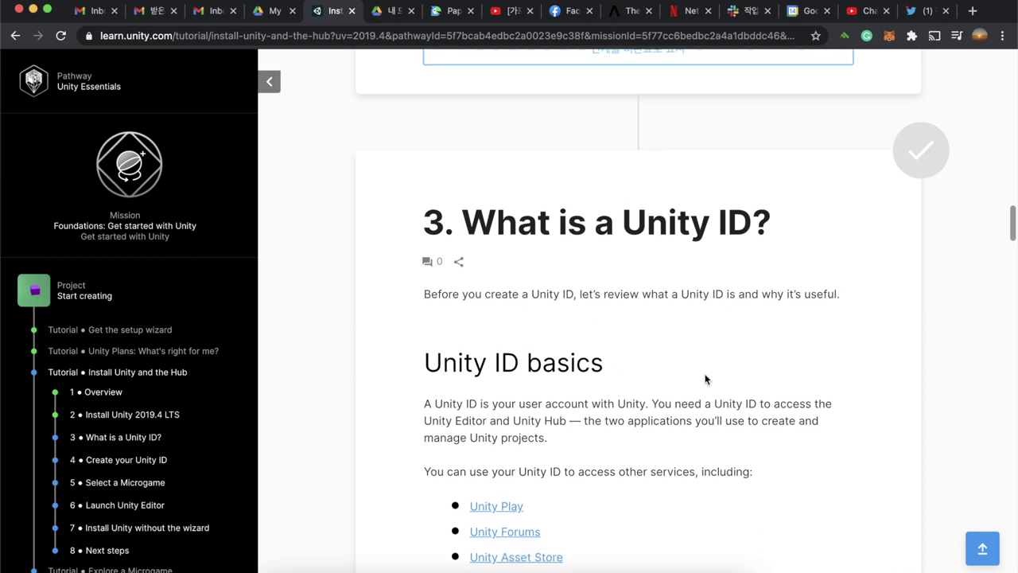
scroll(705, 380, "down", 3)
scroll(706, 379, "down", 1)
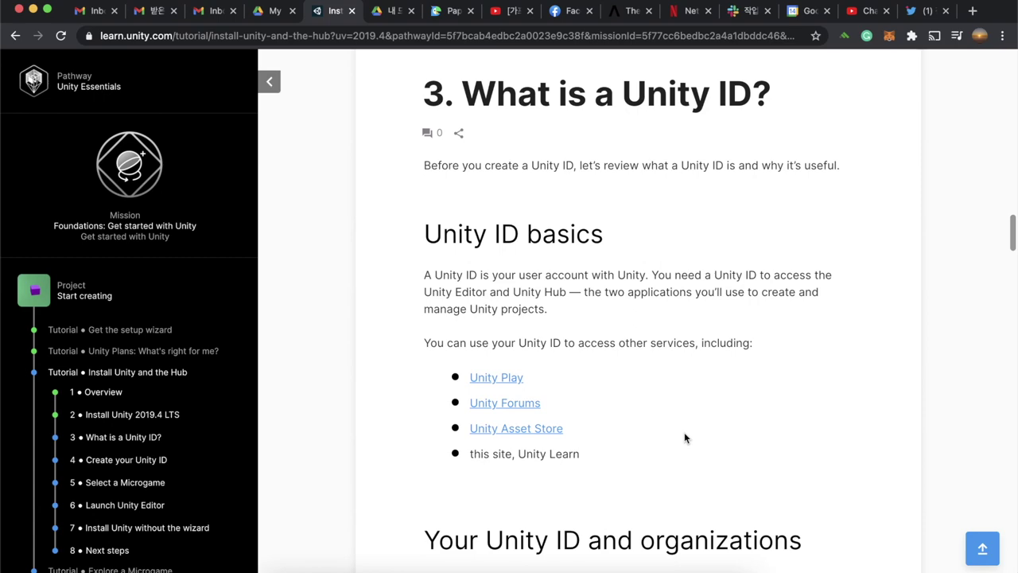
scroll(767, 408, "down", 3)
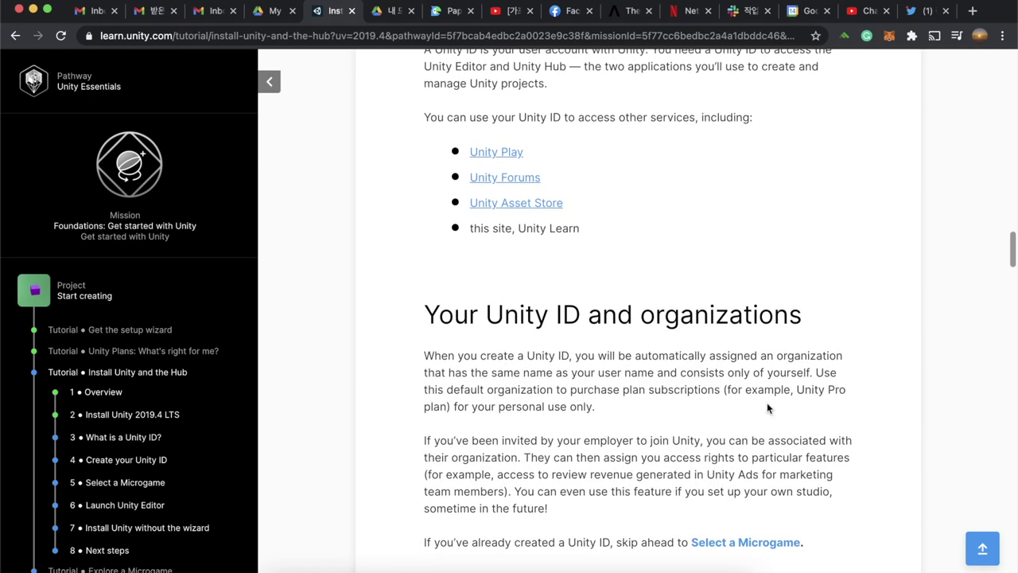
scroll(767, 408, "down", 2)
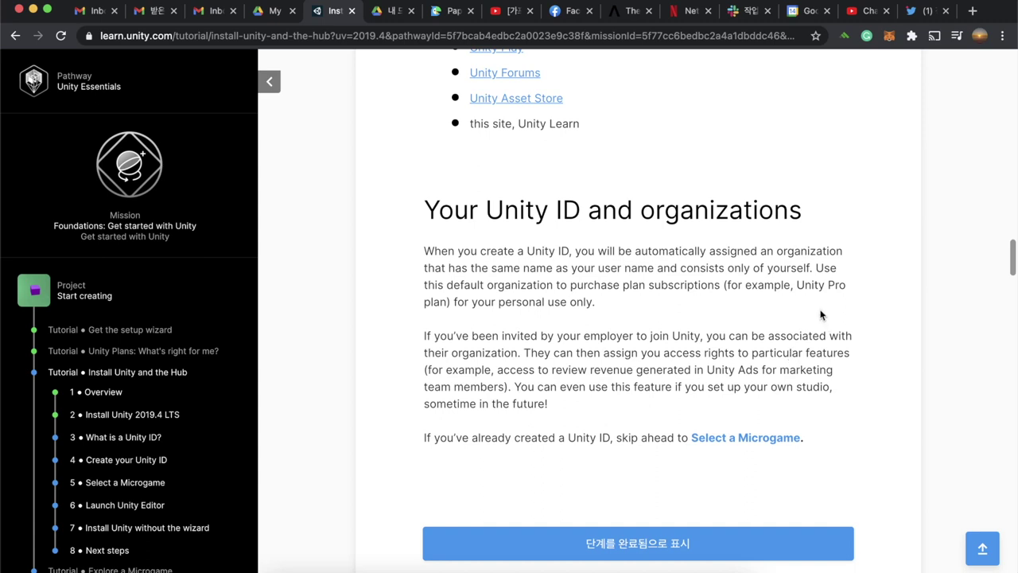
scroll(821, 313, "down", 1)
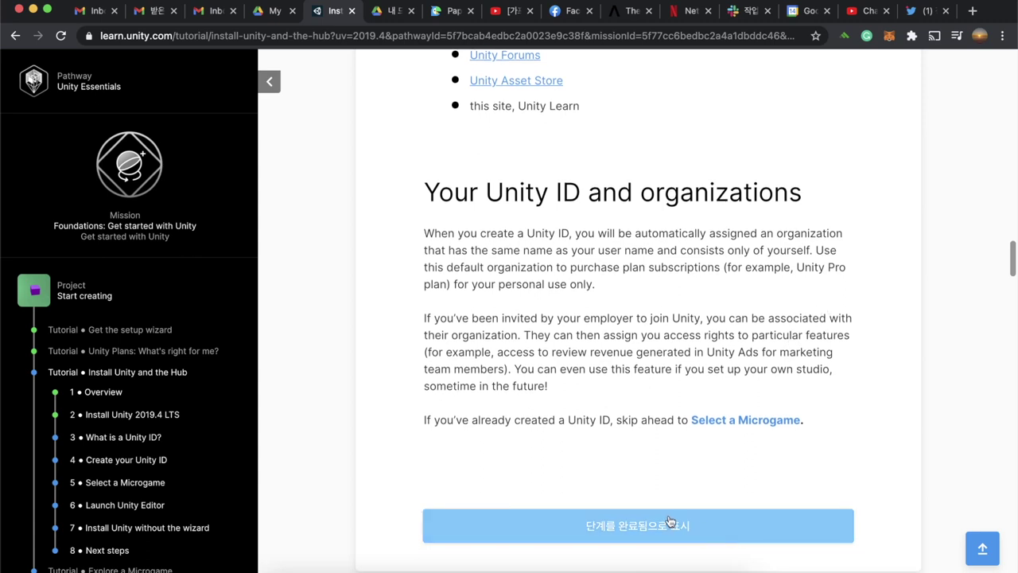
scroll(632, 448, "down", 1)
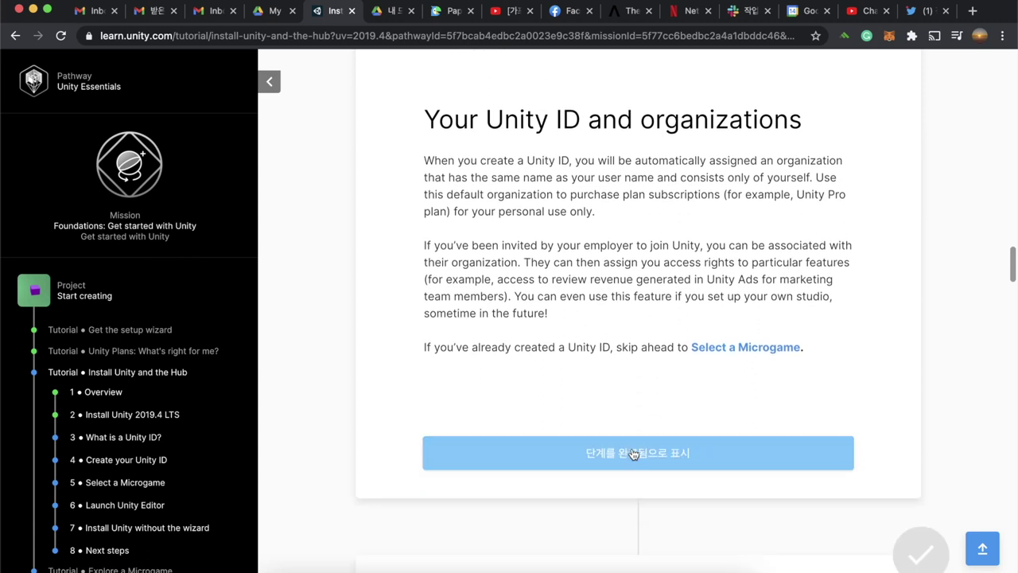
left_click(646, 457)
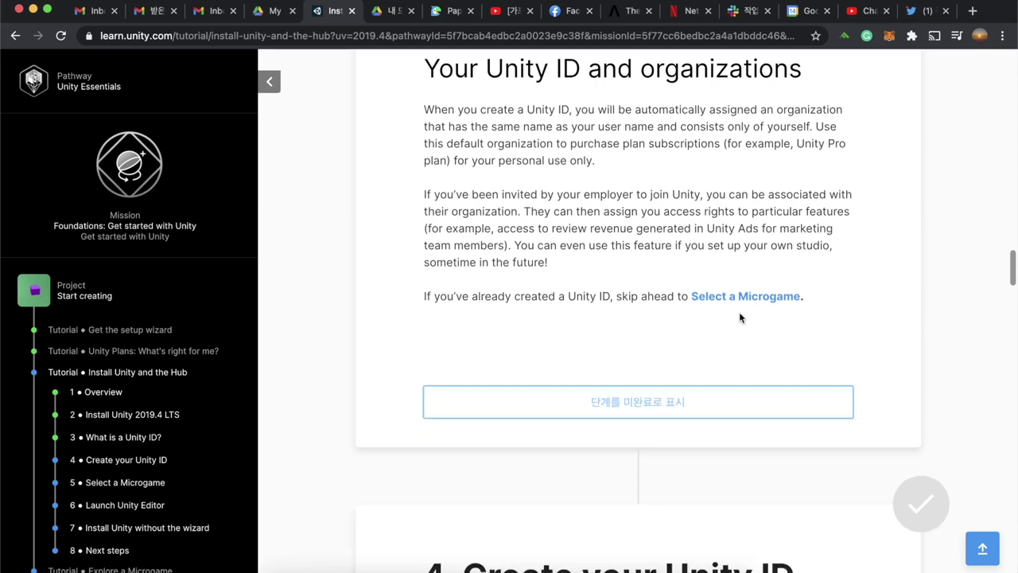
- Mark step 4, Create your Unity ID, complete and scroll on to 5. Select a Microgame
scroll(688, 444, "down", 2)
scroll(688, 445, "down", 1)
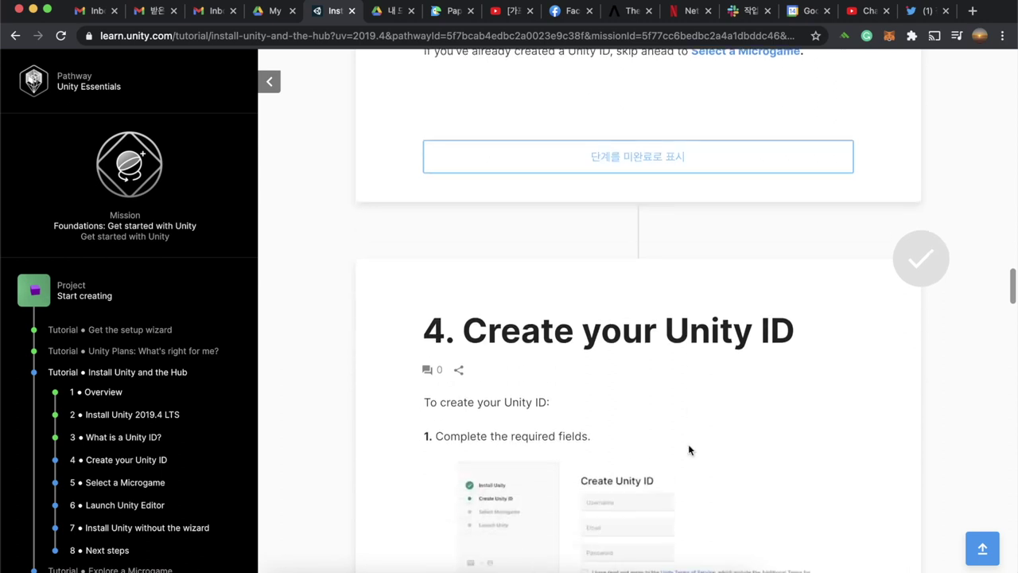
scroll(688, 445, "down", 2)
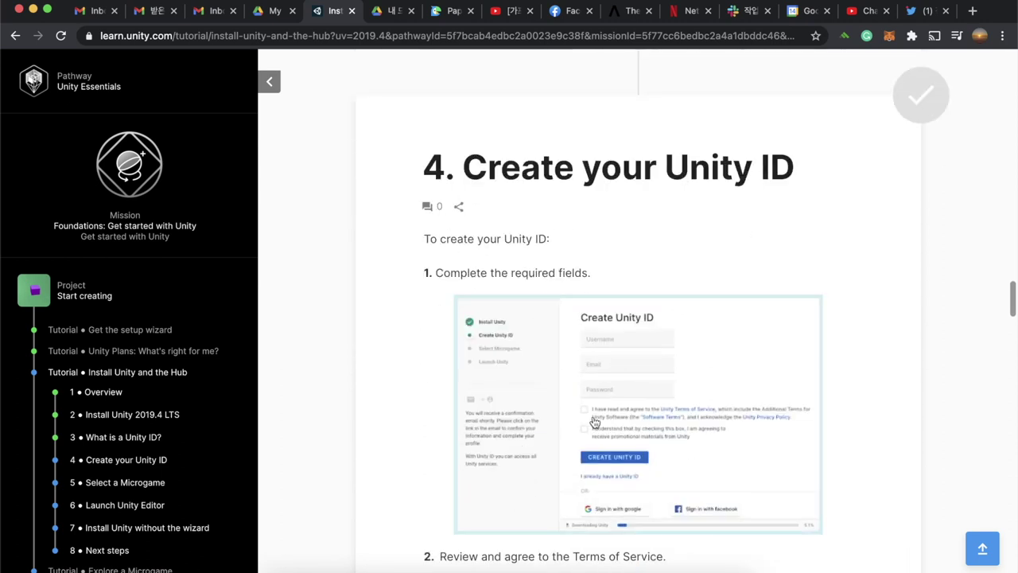
scroll(608, 382, "down", 1)
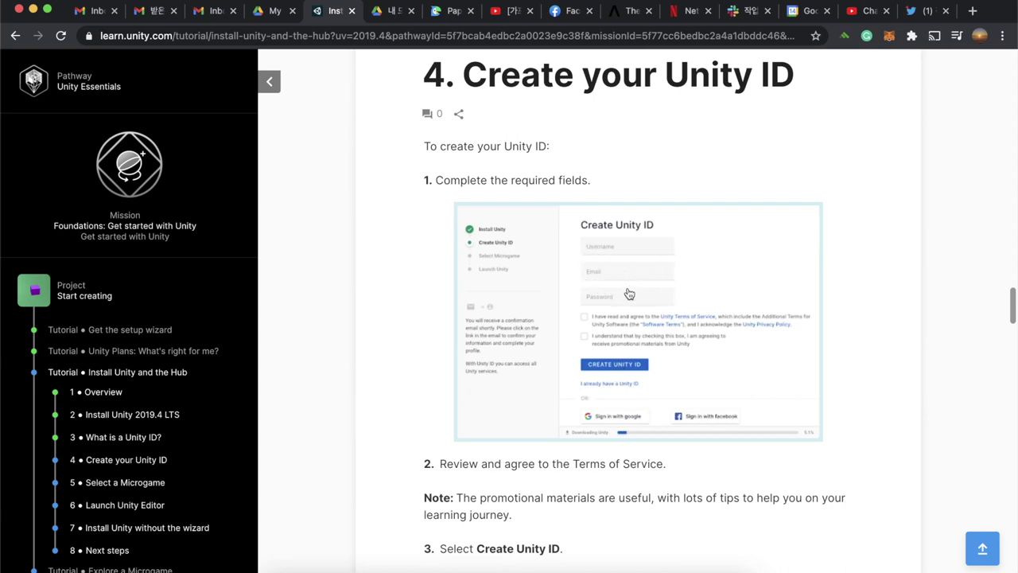
scroll(667, 439, "down", 3)
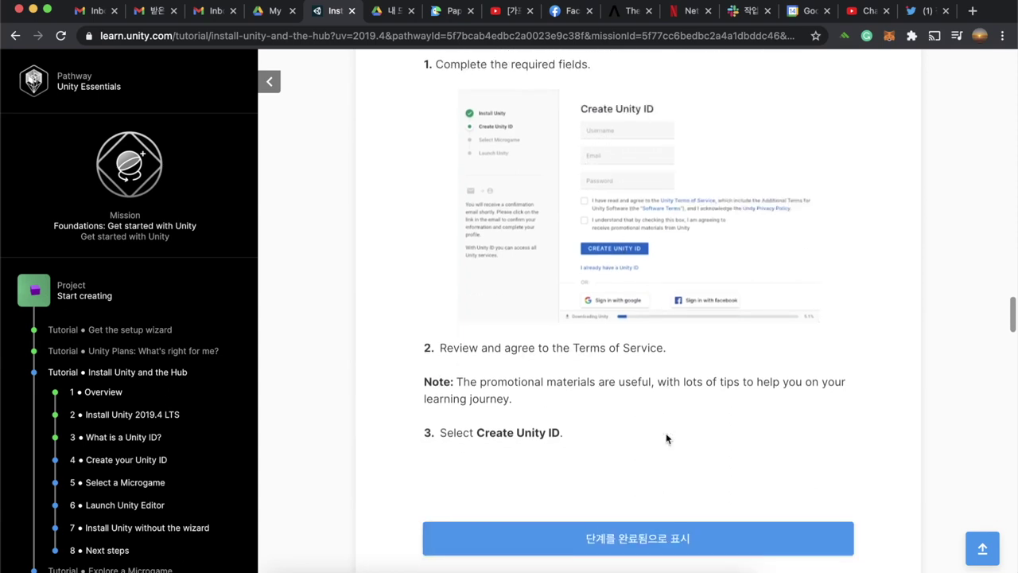
scroll(665, 433, "down", 3)
left_click(754, 426)
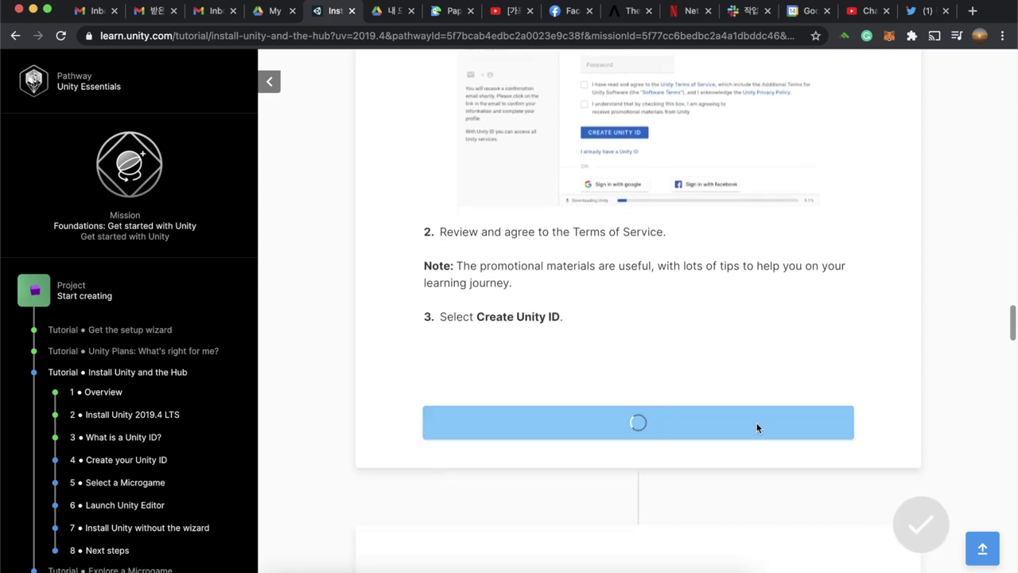
scroll(700, 355, "down", 4)
scroll(700, 356, "down", 5)
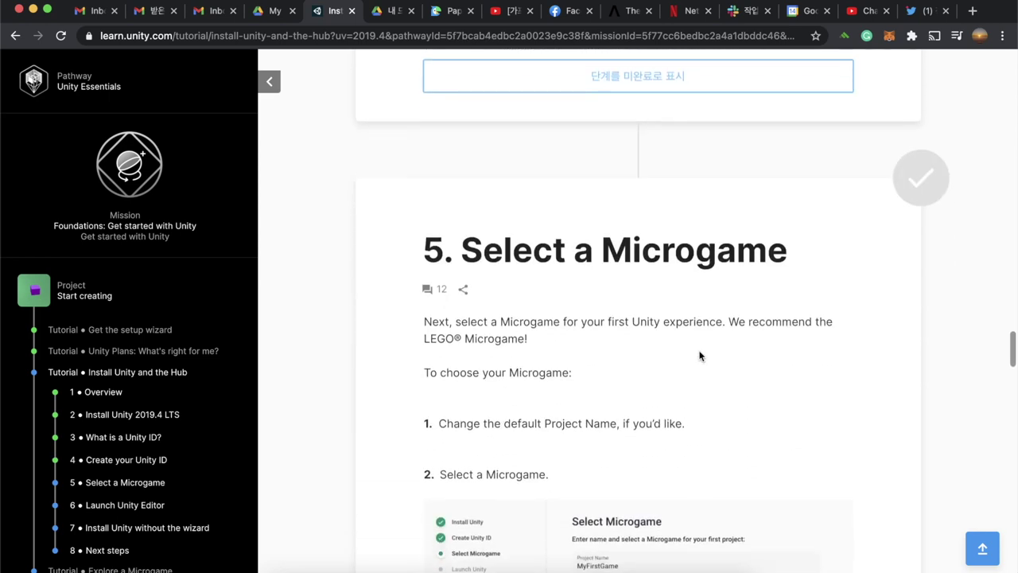
scroll(700, 356, "down", 2)
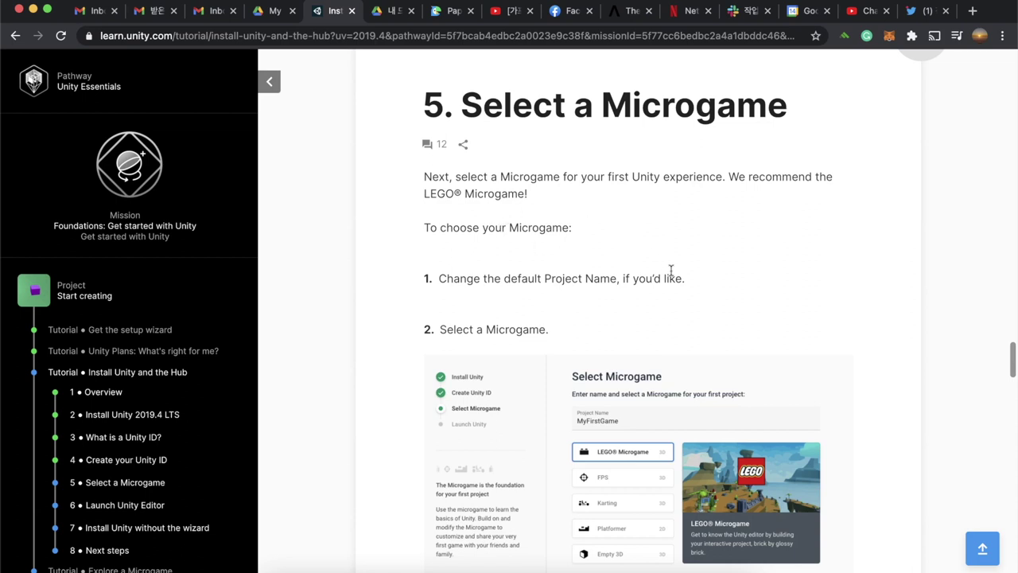
- Scroll to the Select Microgame screenshot and open a Finder window on Applications
scroll(671, 269, "down", 1)
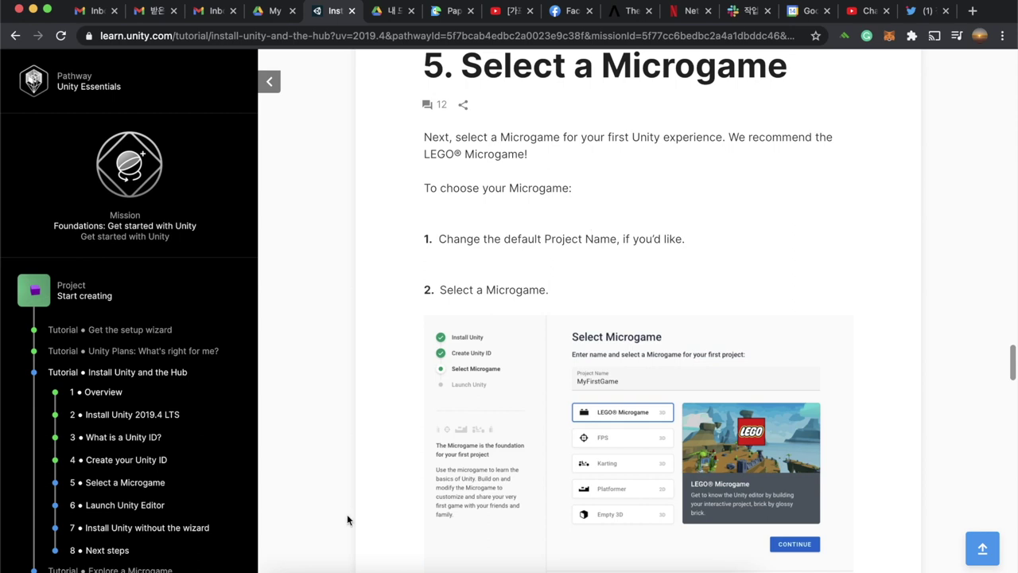
left_click(276, 569)
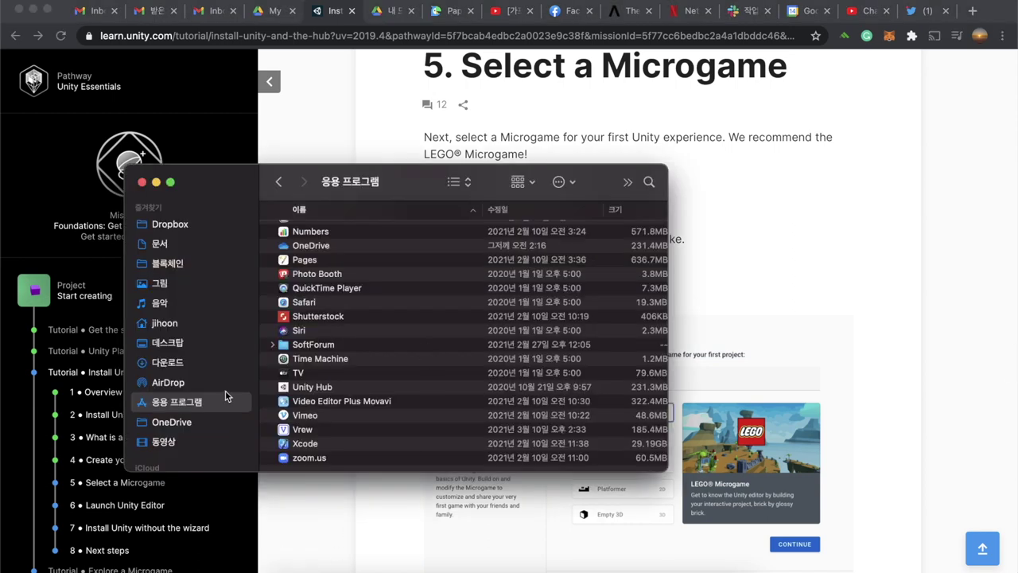
- Launch Unity Hub from Applications, allow the internet-download prompt, and minimize Finder
left_click(310, 390)
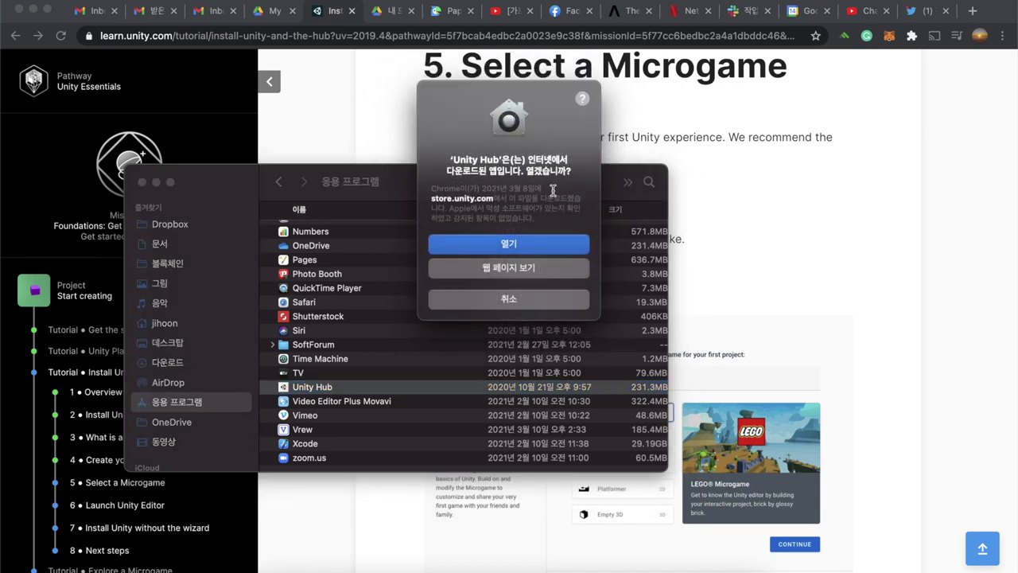
left_click(500, 247)
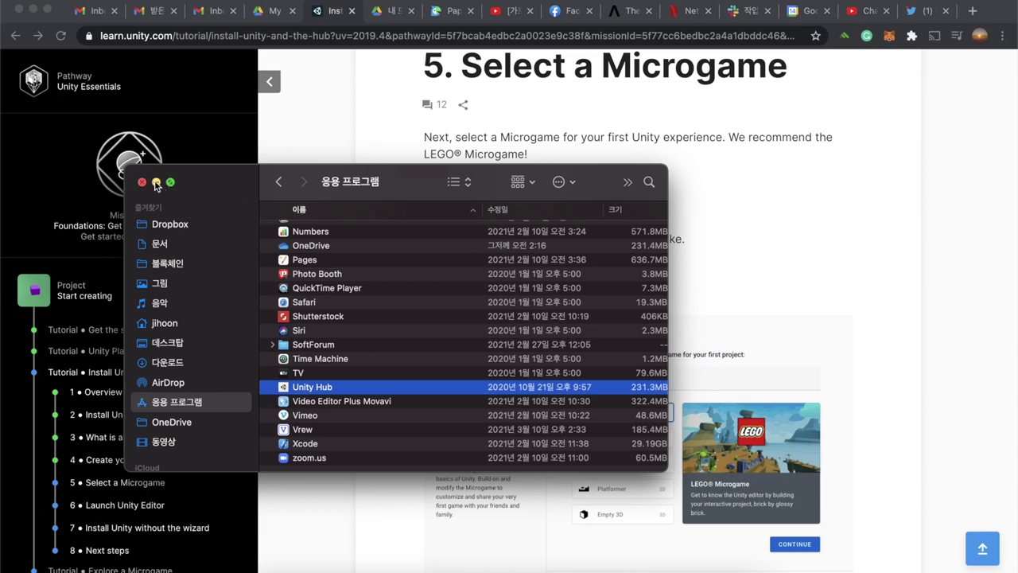
left_click(156, 183)
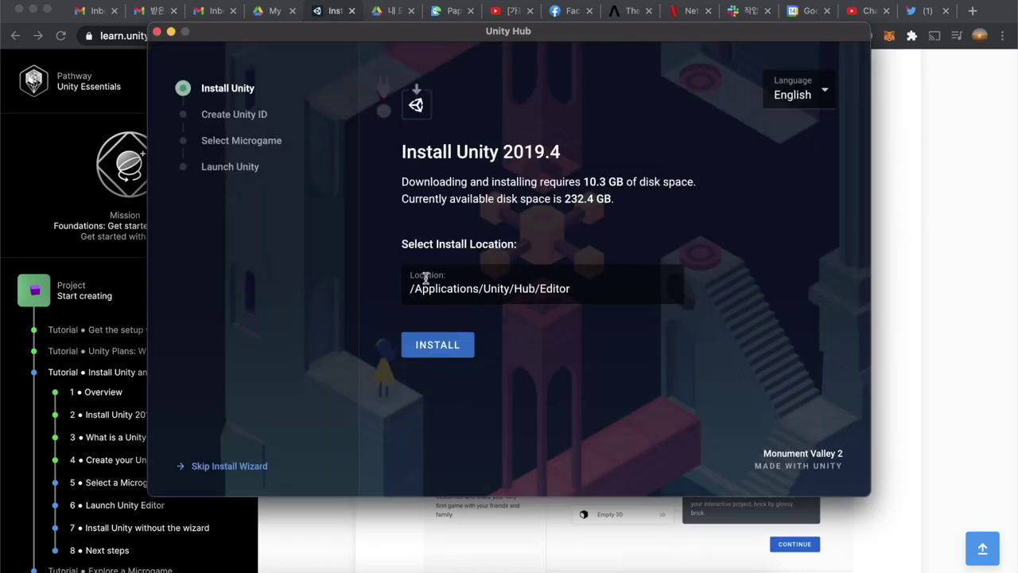
- Start the Unity 2019.4 install and choose to sign in with an existing Unity ID
left_click(439, 350)
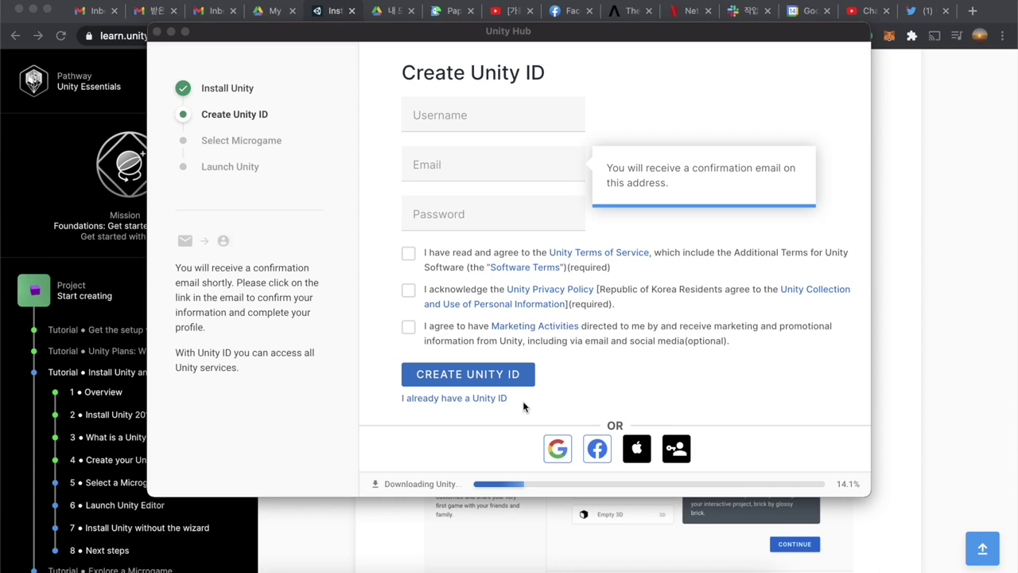
left_click(451, 407)
left_click(440, 400)
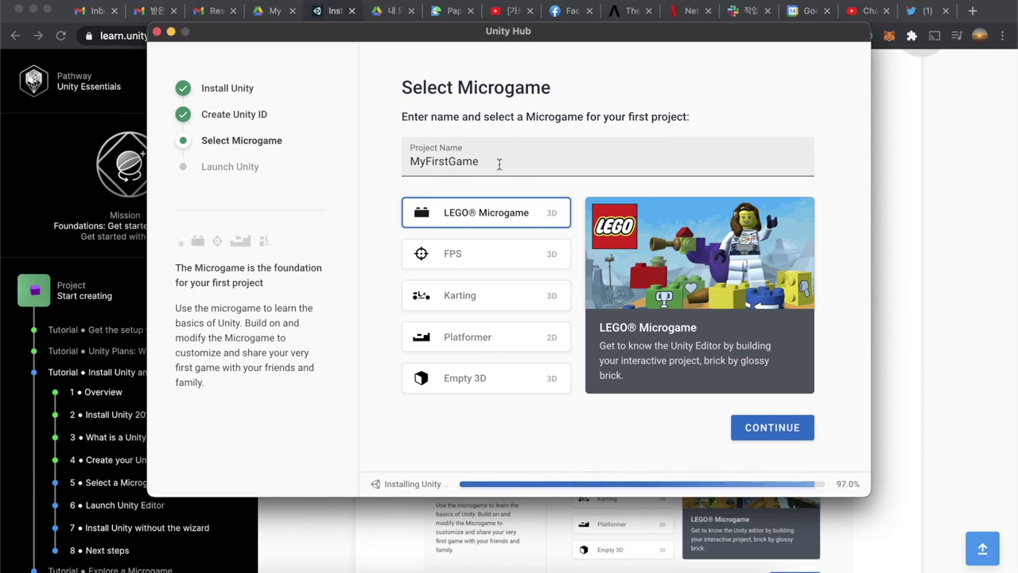
- Rename the project from MyFirstGame to JJFirstGame and continue with the LEGO Microgame
left_click(490, 160)
double_click(489, 161)
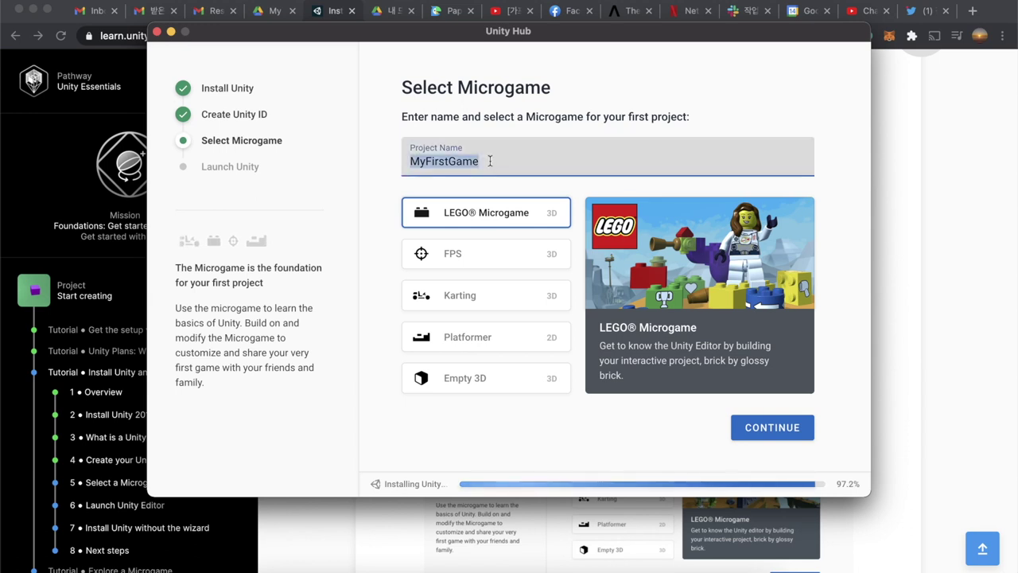
key("BackSpace")
type("JJ")
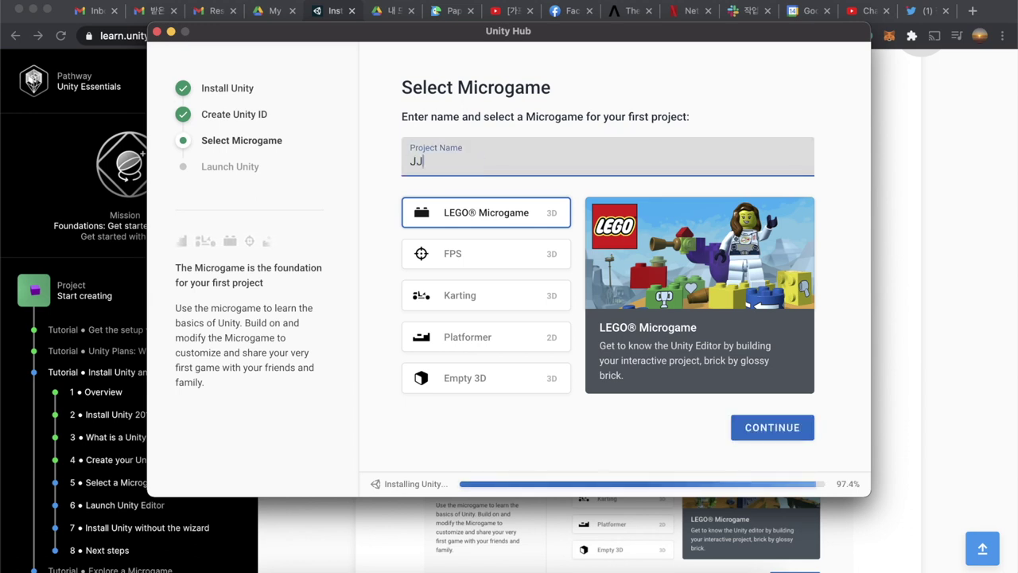
type("First")
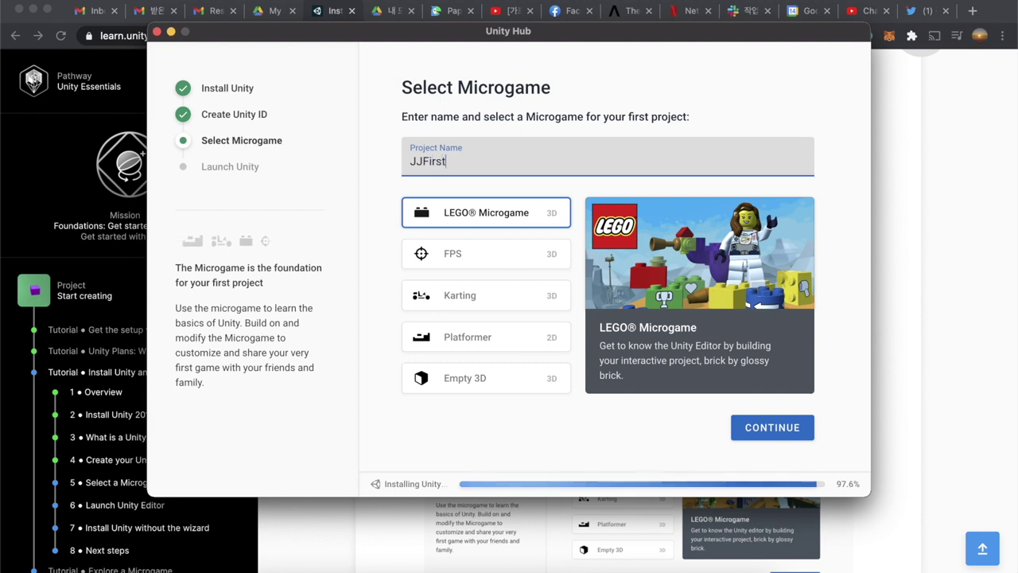
type("Game")
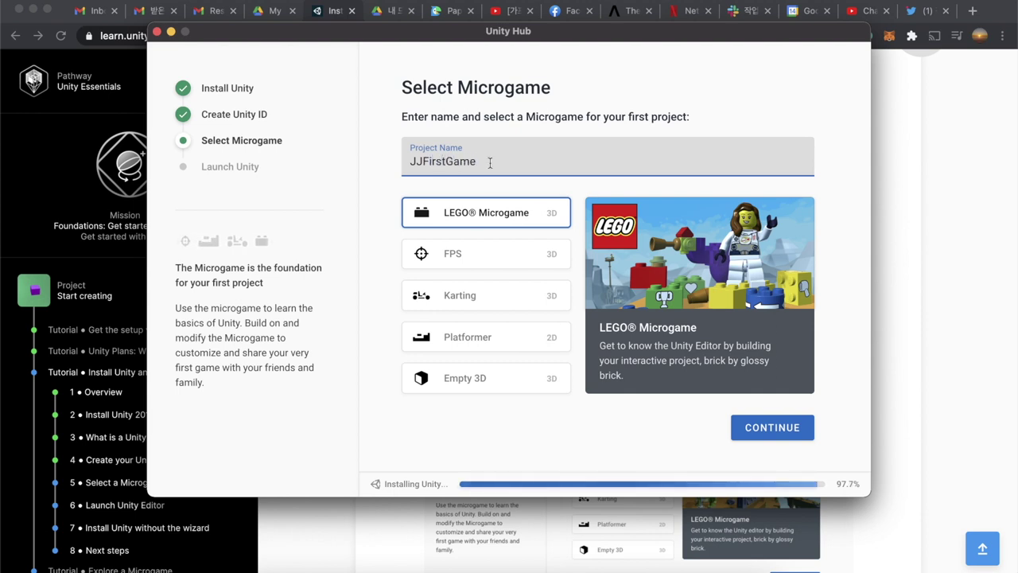
left_click(771, 430)
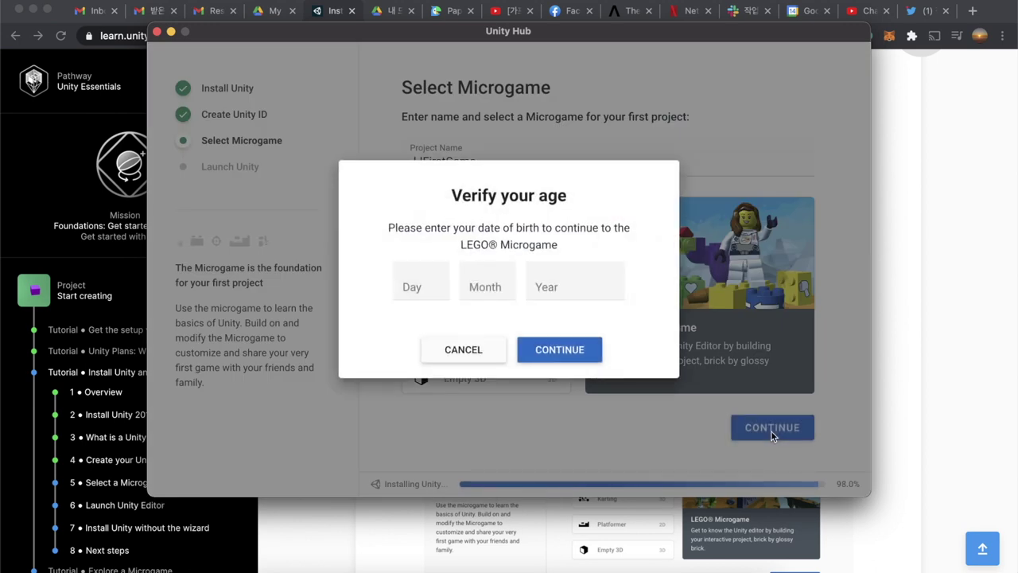
- Enter the date of birth for age verification and accept the LEGO Microgame terms
left_click(428, 288)
type("03")
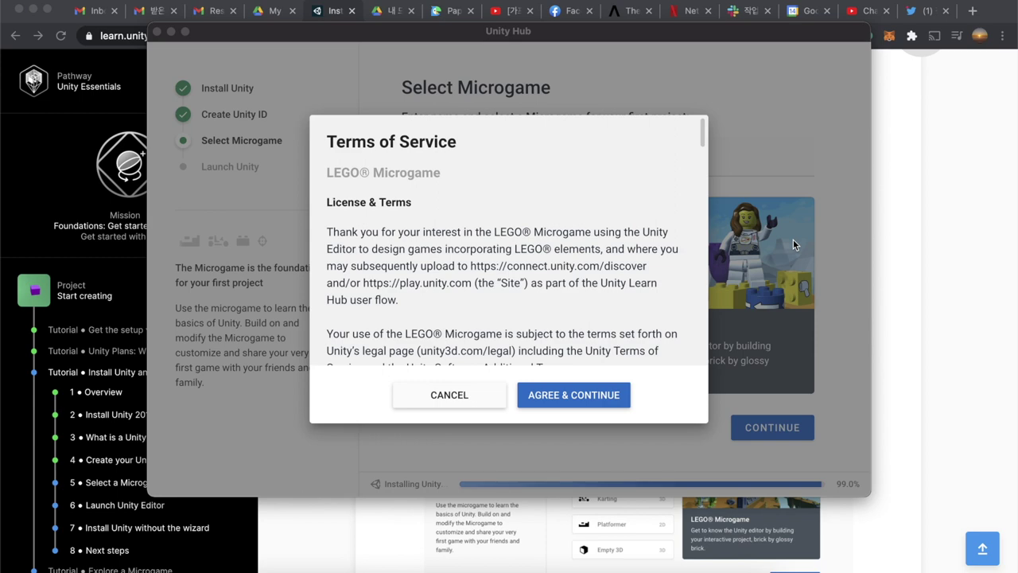
left_click(565, 397)
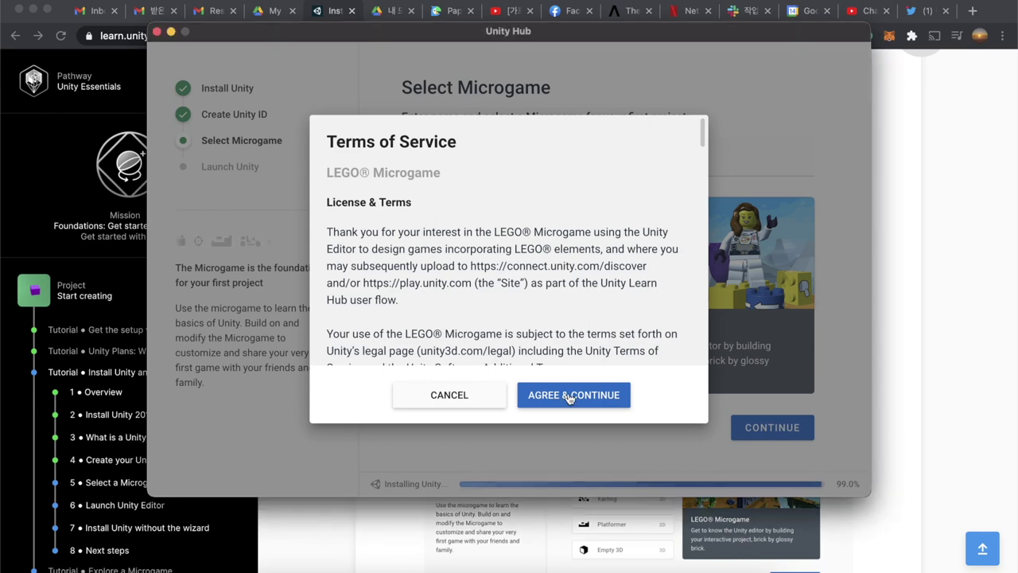
left_click(567, 396)
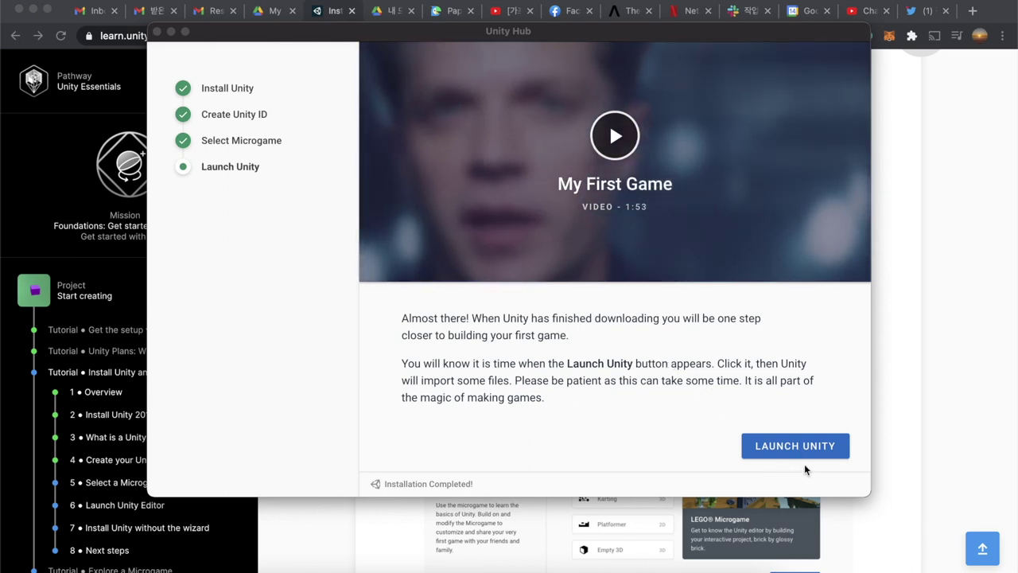
- After 'Installation Completed!', launch Unity for the JJFirstGame LEGO Microgame project
left_click(783, 449)
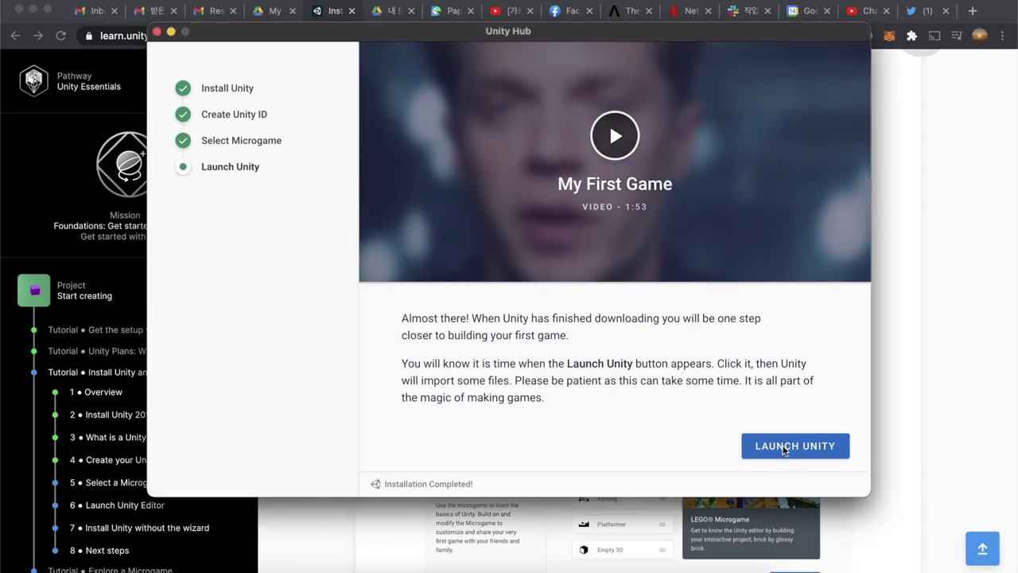
left_click(783, 449)
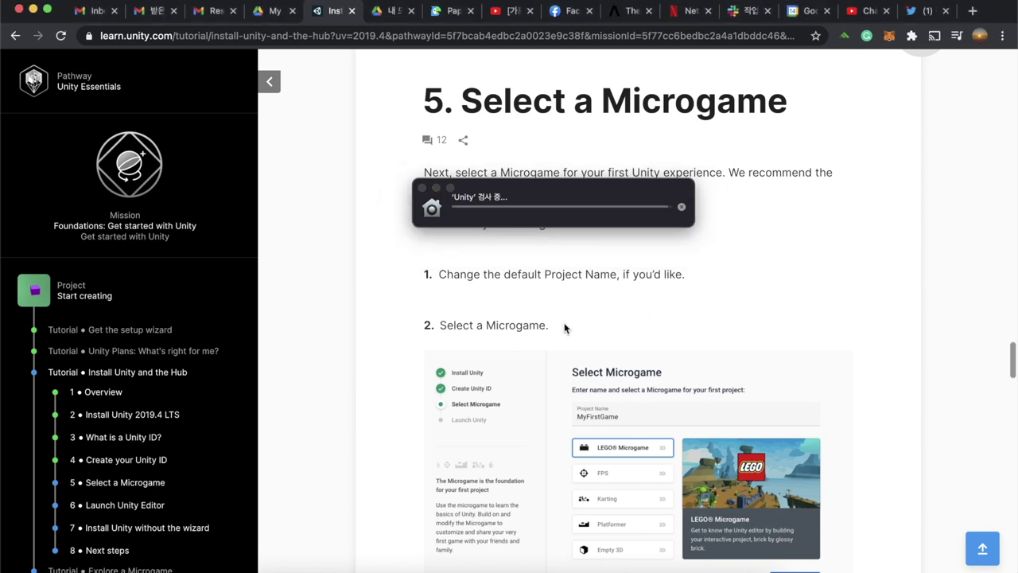
- Scroll past the step 5 Select a Microgame content and mark that step complete
scroll(593, 326, "down", 1)
scroll(593, 325, "down", 2)
scroll(595, 331, "down", 1)
scroll(595, 332, "down", 2)
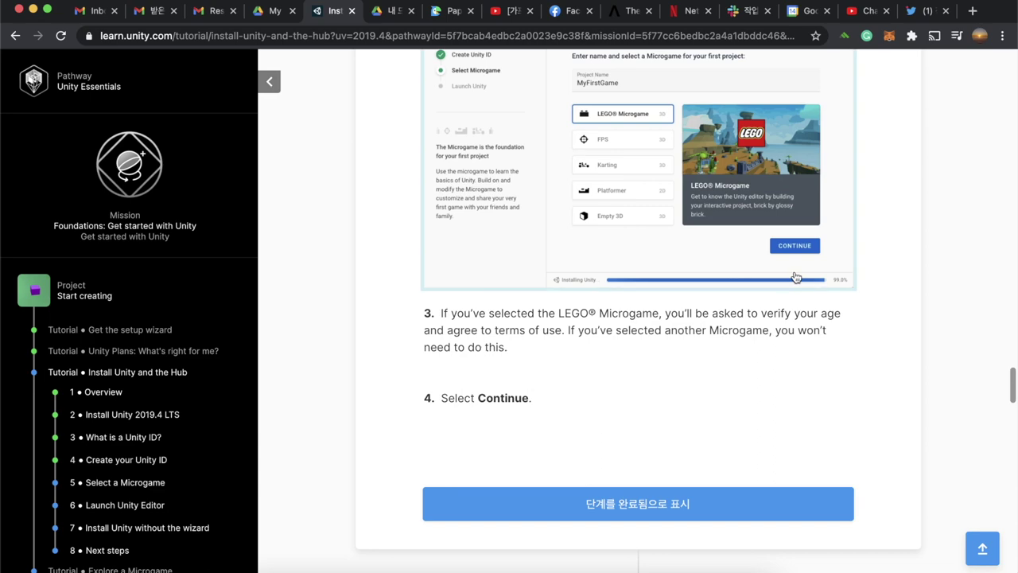
scroll(743, 434, "down", 3)
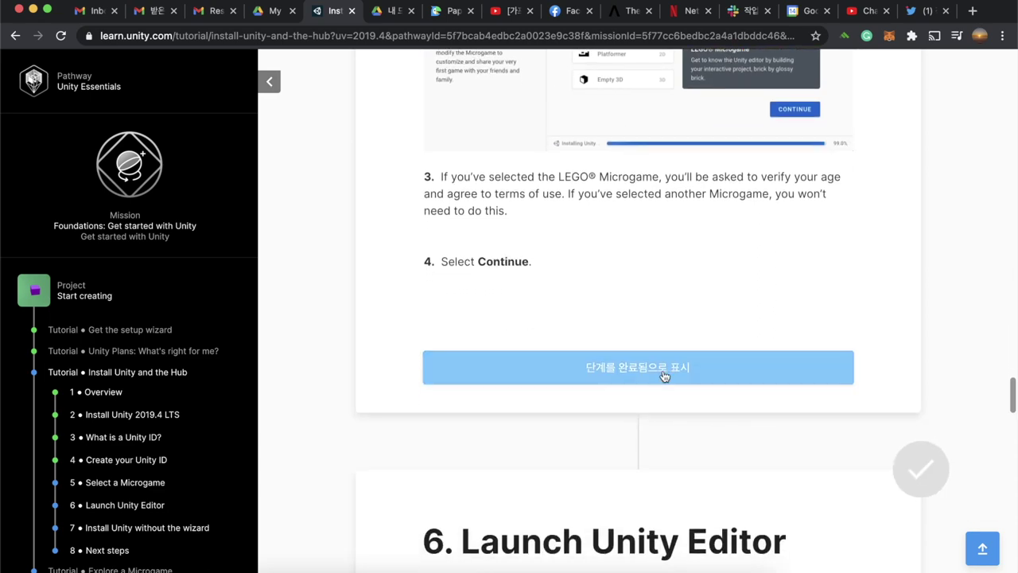
left_click(661, 371)
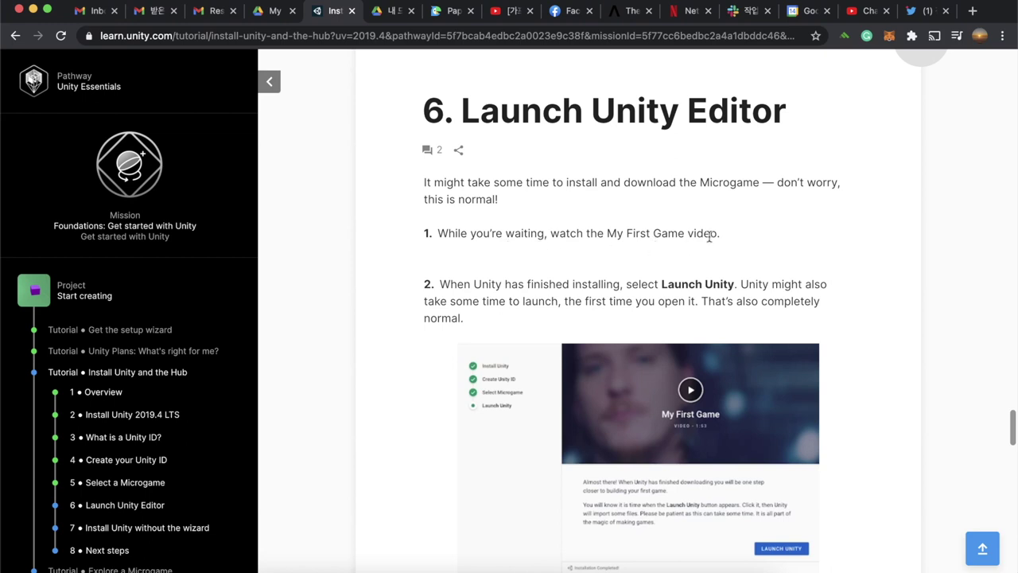
- Scroll to the bottom of step 6, Launch Unity Editor, and mark it complete
scroll(724, 255, "down", 2)
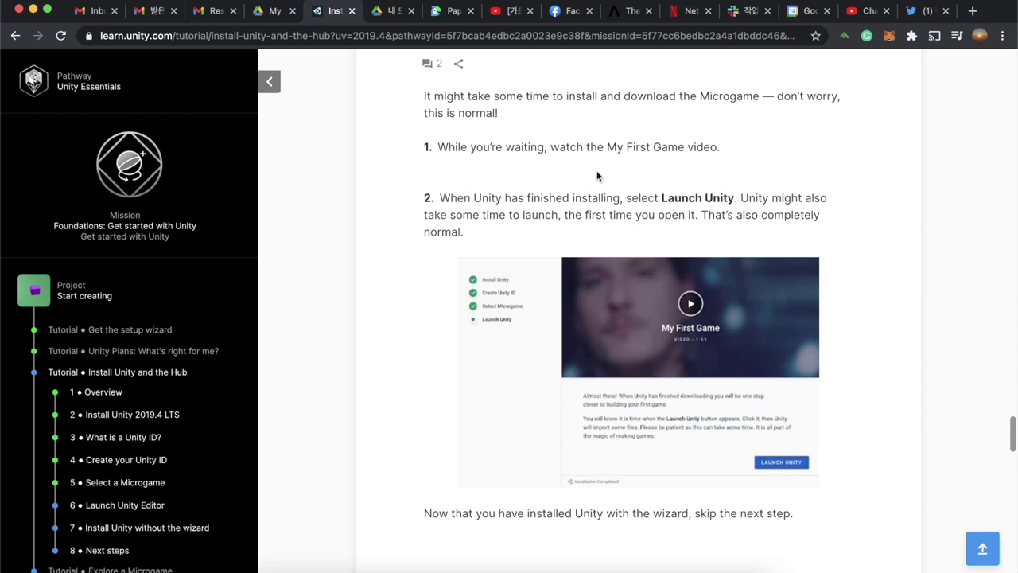
scroll(700, 195, "down", 1)
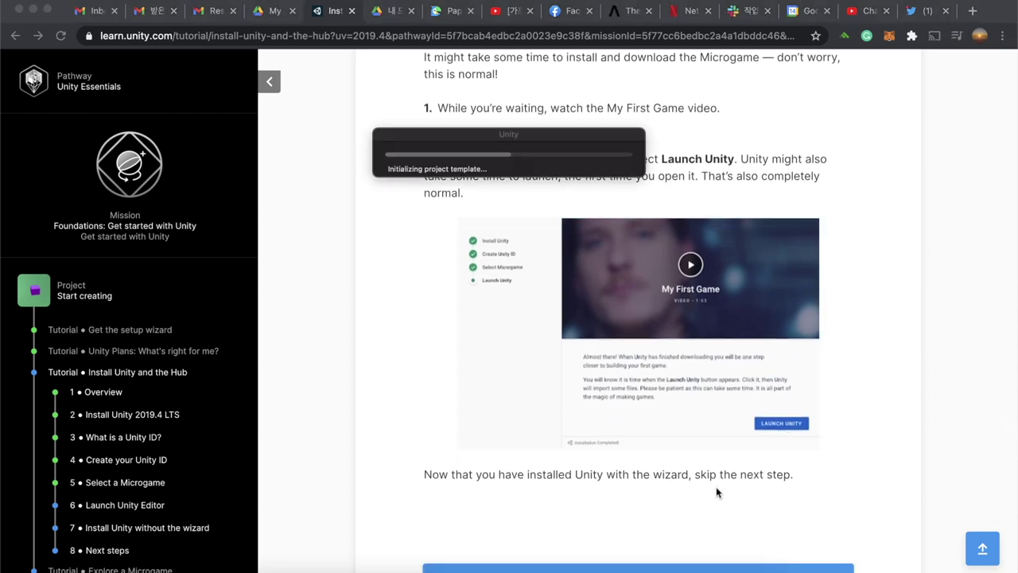
scroll(716, 493, "down", 4)
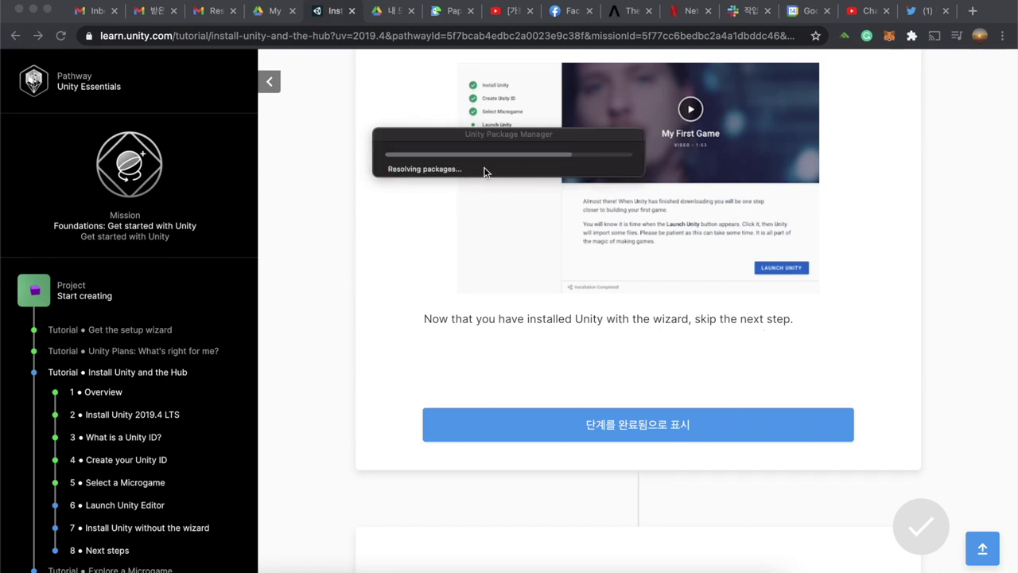
left_click(619, 431)
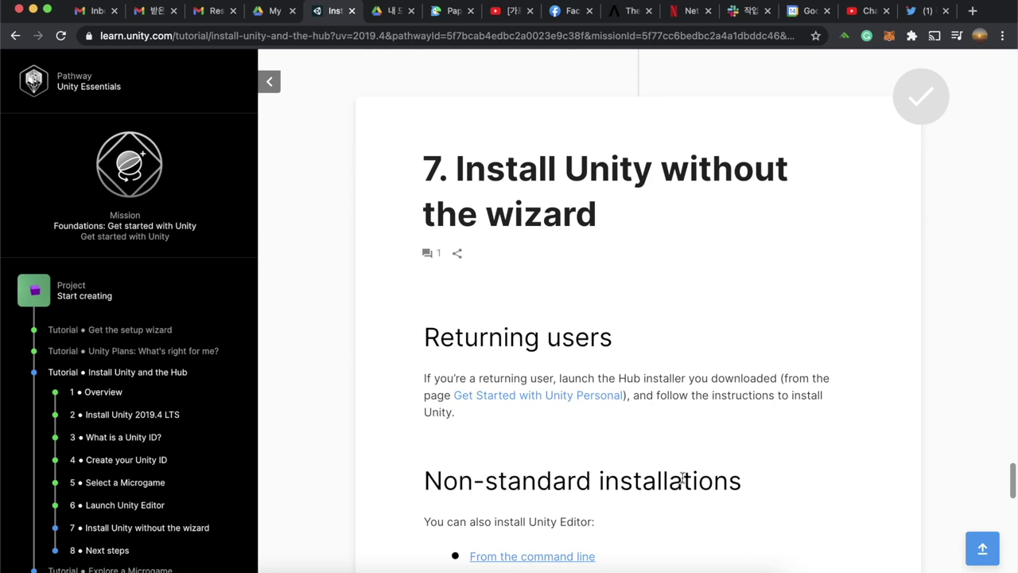
- Mark step 7, Install Unity without the wizard, as complete
scroll(682, 476, "down", 2)
scroll(701, 308, "down", 1)
scroll(701, 308, "down", 7)
left_click(627, 271)
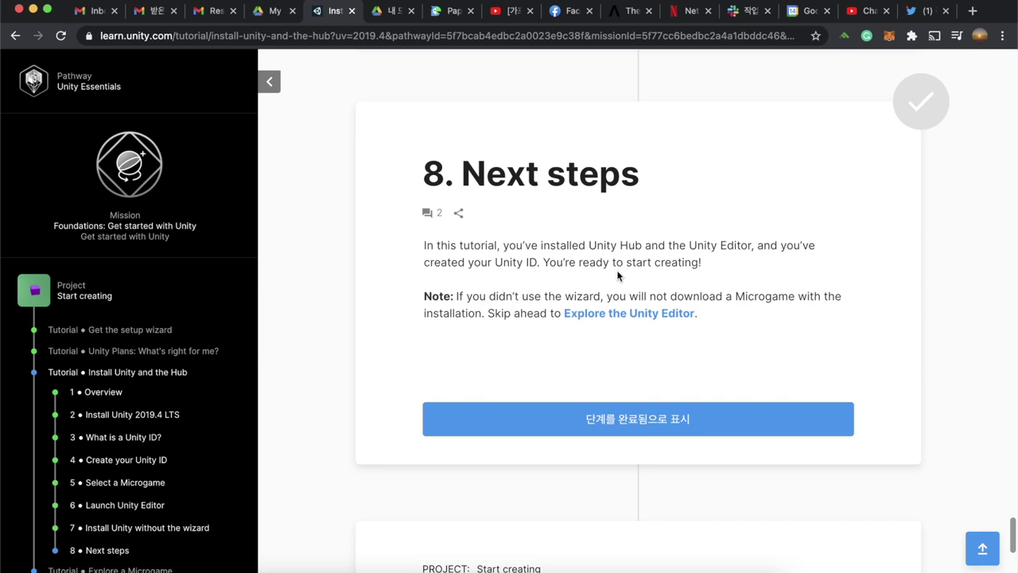
- Complete the final Next steps step and dismiss the XP earned and feedback pop-ups
scroll(768, 350, "down", 2)
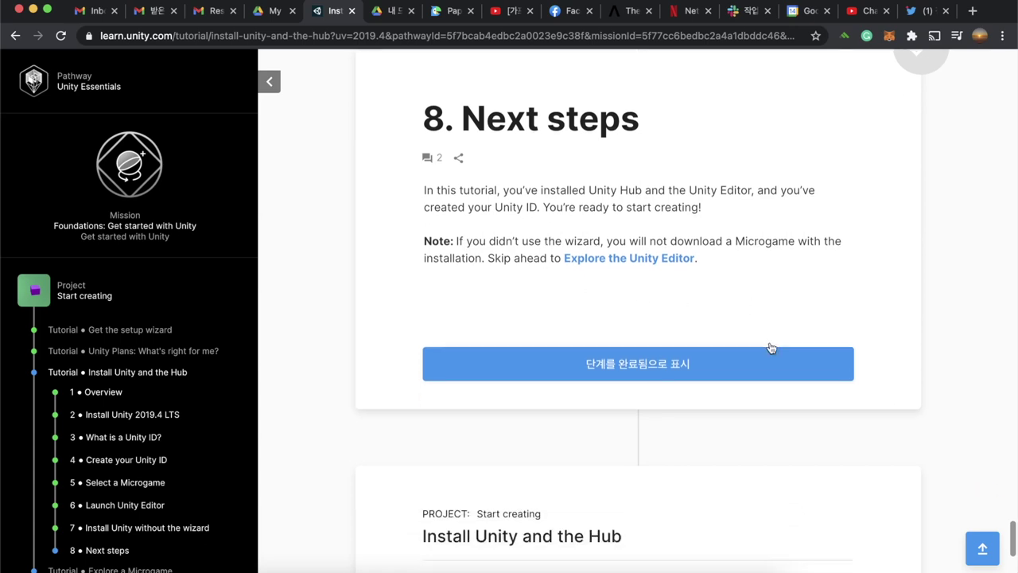
left_click(646, 350)
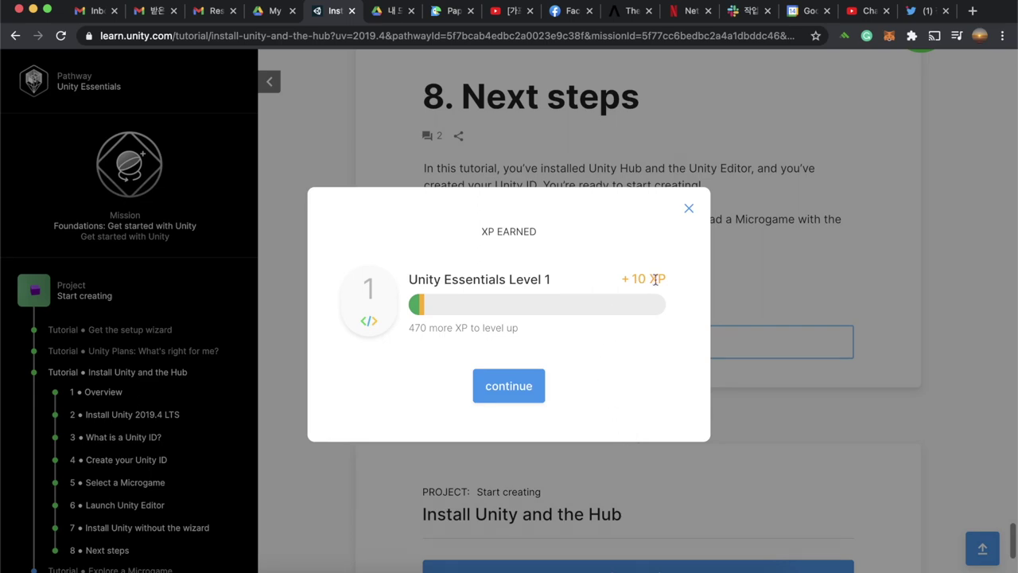
left_click(493, 384)
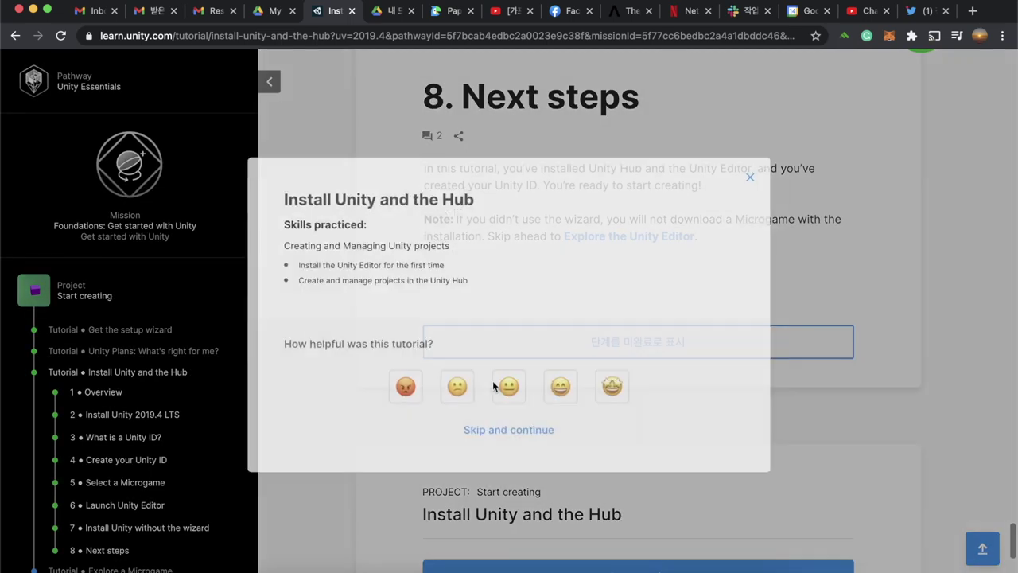
left_click(766, 168)
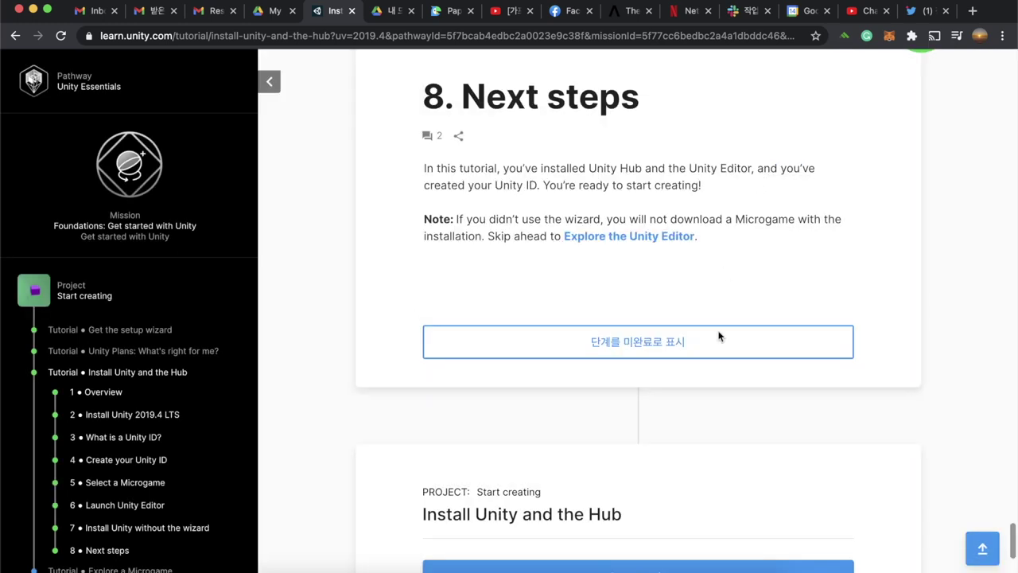
- Continue to the next tutorial item, Explore a Microgame for 2019.4
scroll(744, 443, "down", 3)
scroll(744, 443, "down", 3)
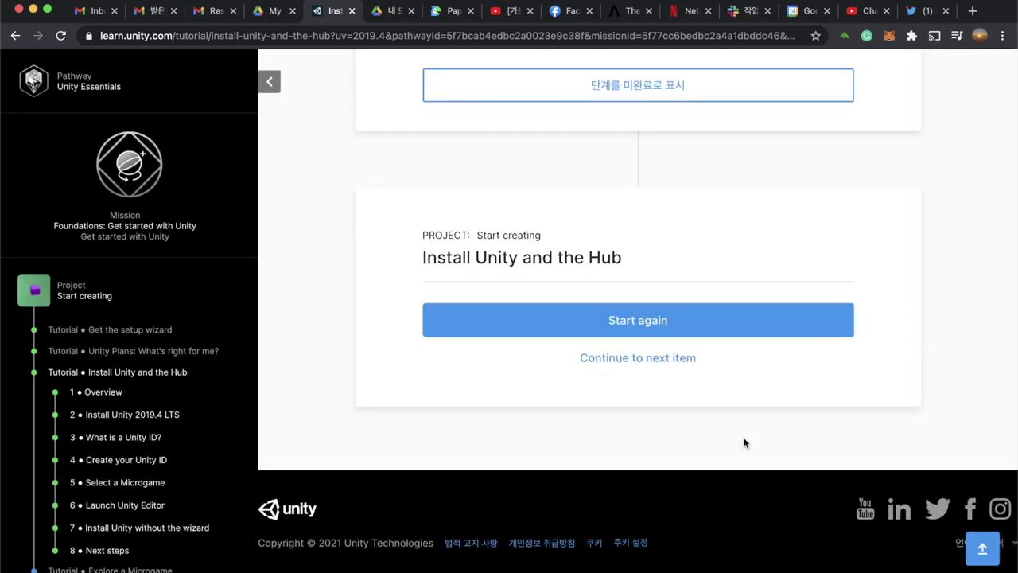
left_click(625, 359)
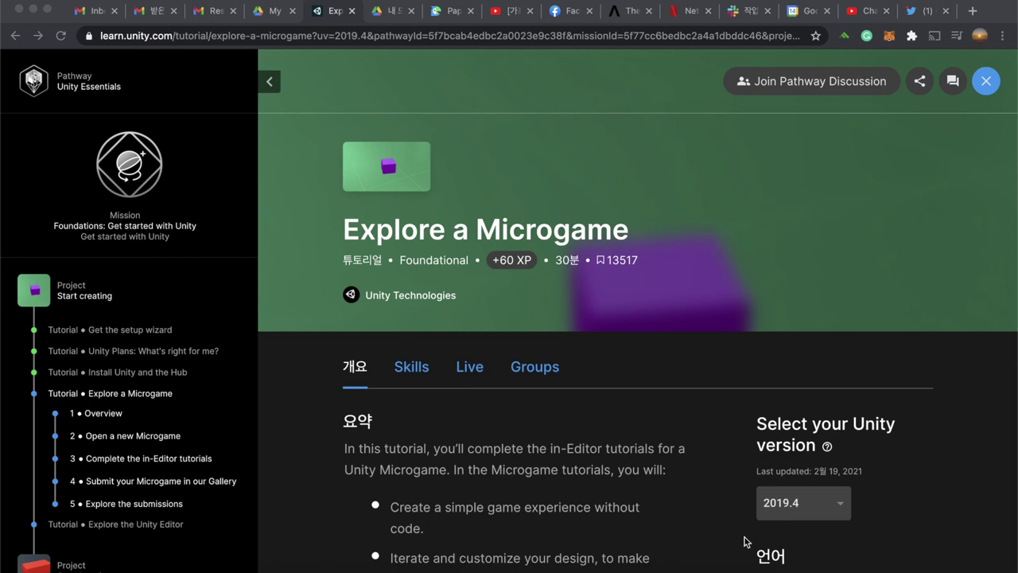
- Switch to the Unity Editor showing the JJFirstGame LEGO Microgame project
left_click(731, 569)
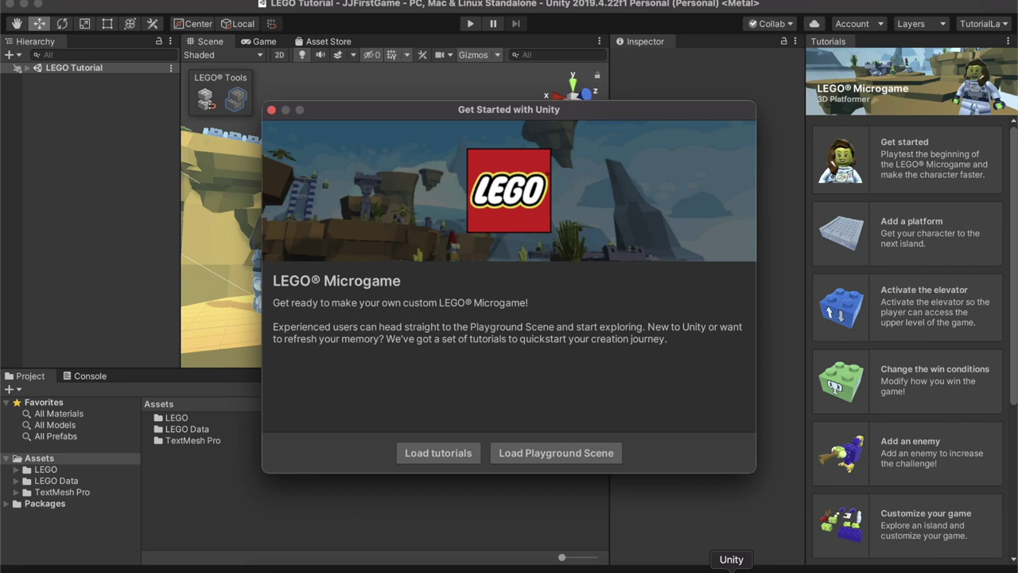